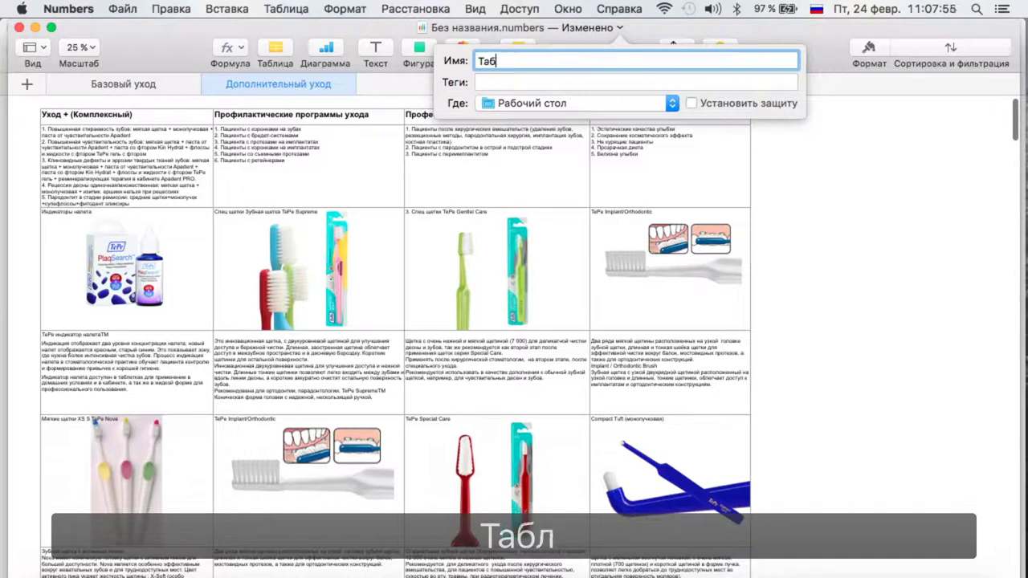
Save the spreadsheet to the desktop as "Таблица текста для сайта" and close the "Таблица маркетинг ромашка" document
type("текста для сайта")
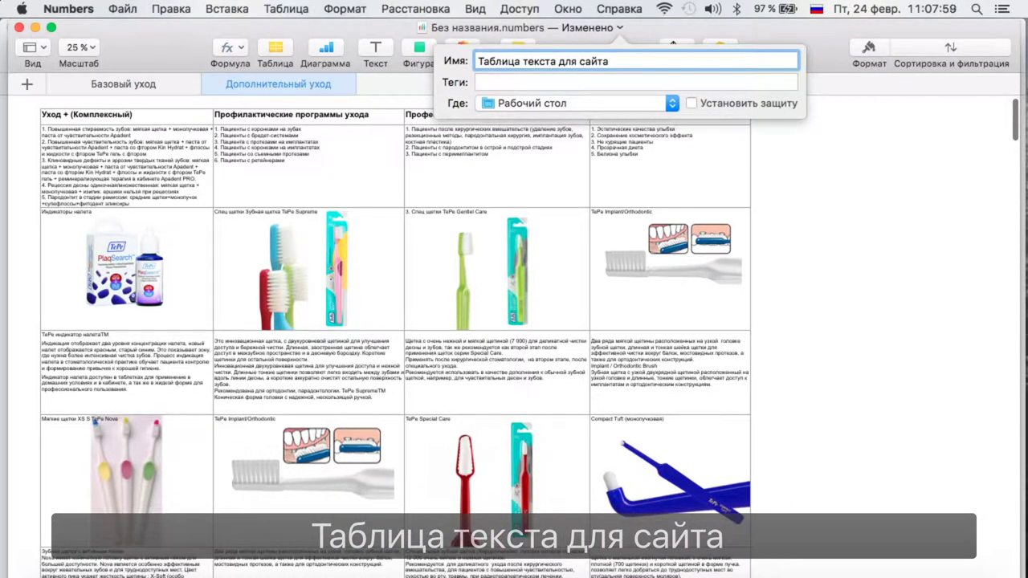
key("Return")
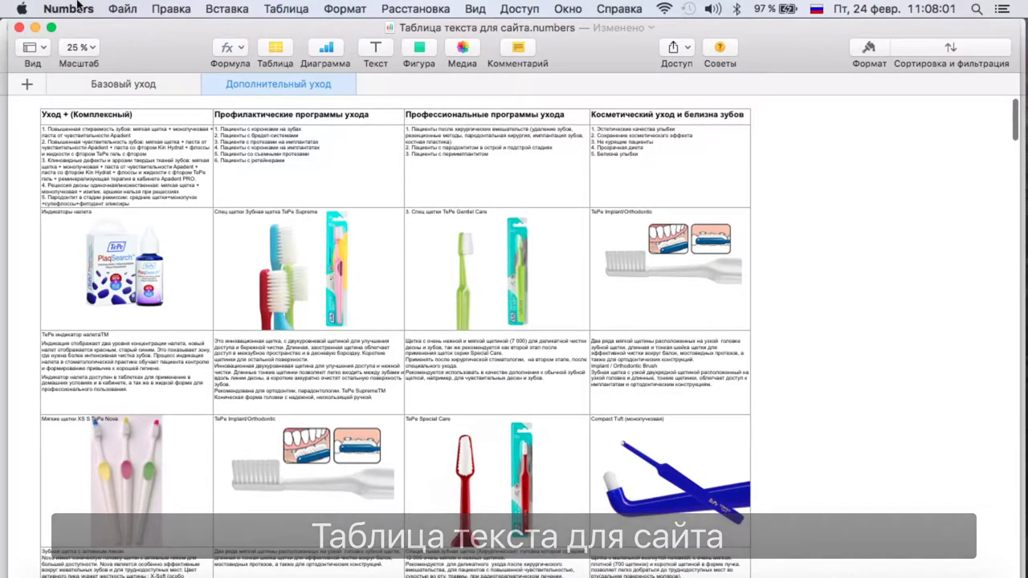
key("ctrl+Up")
left_click(180, 259)
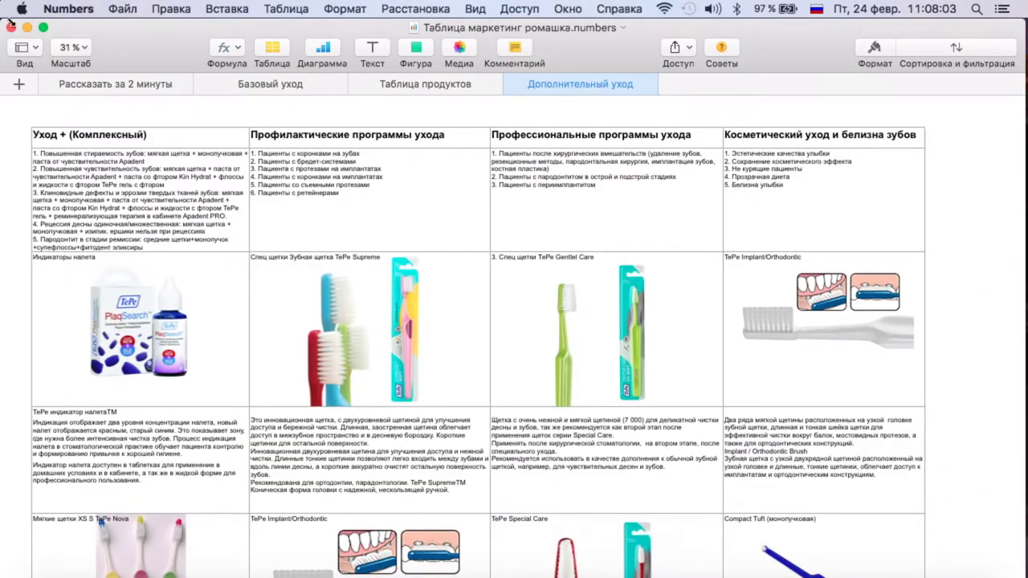
left_click(10, 28)
Return to the "Таблица текста для сайта" document and view its "Базовый уход" sheet
key("ctrl+Up")
left_click(199, 183)
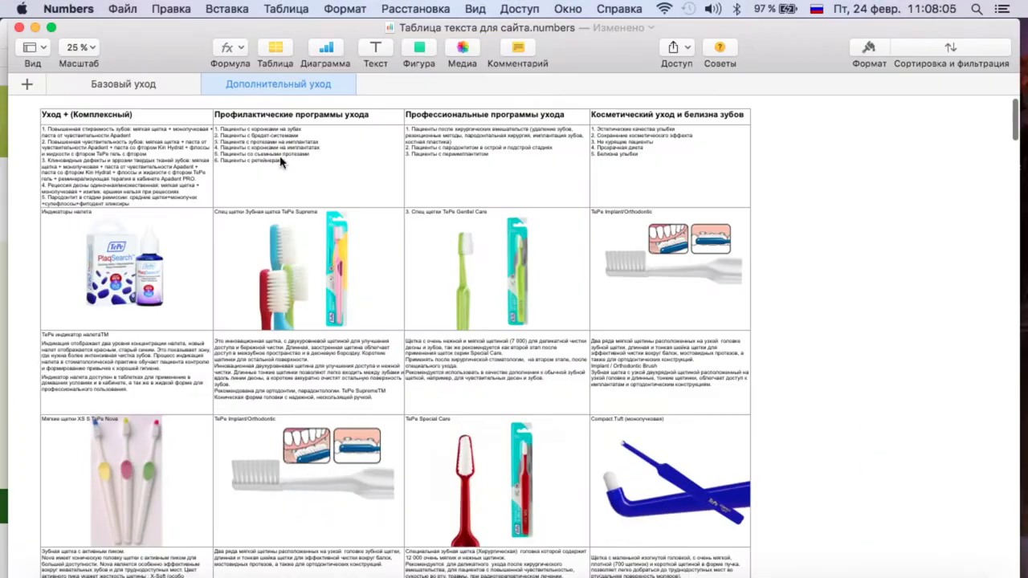
left_click(137, 85)
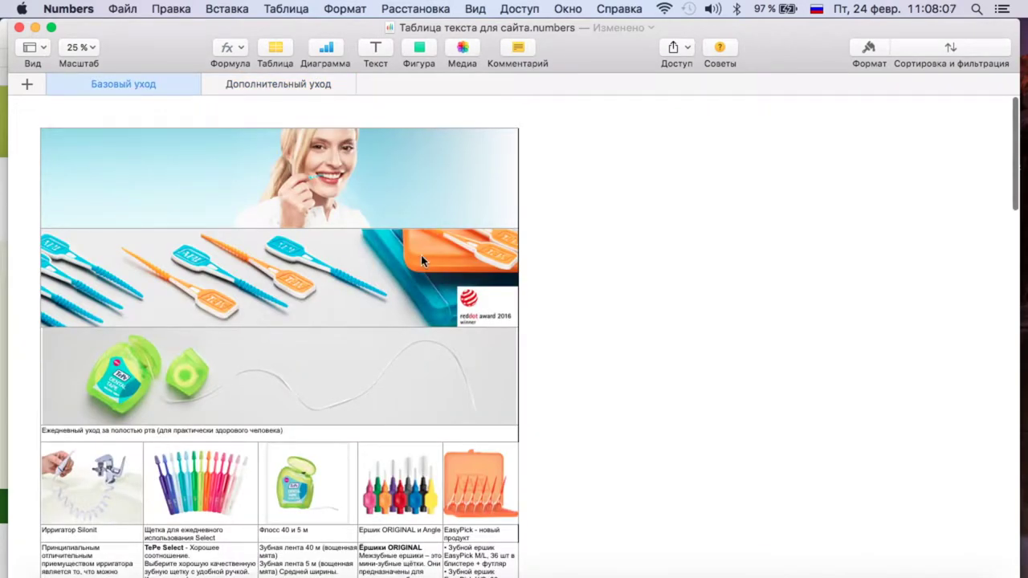
scroll(425, 256, "up", 5)
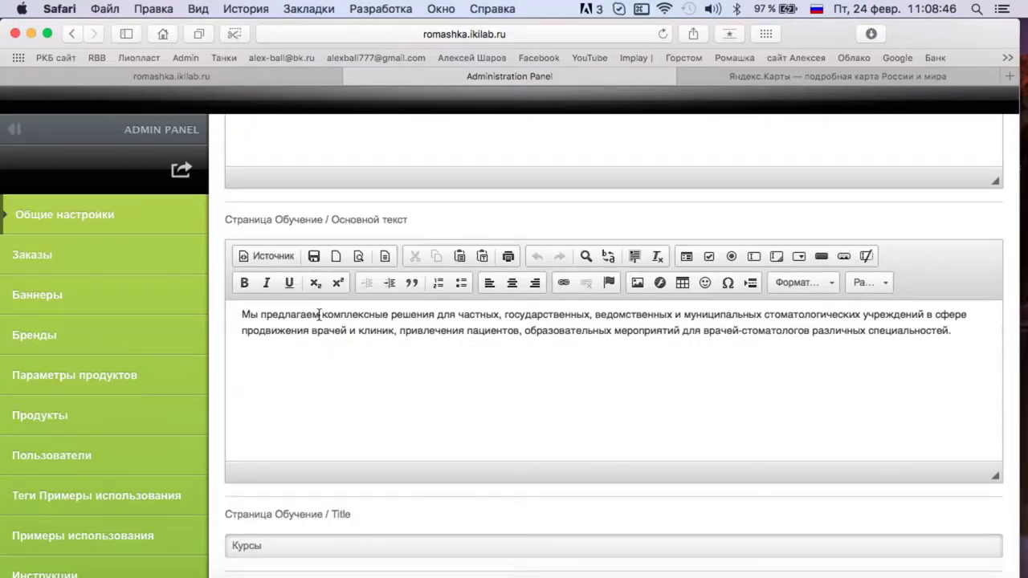
Switch to the site's admin panel in Safari and go from the general settings to the "Бренды" section
scroll(319, 314, "down", 20)
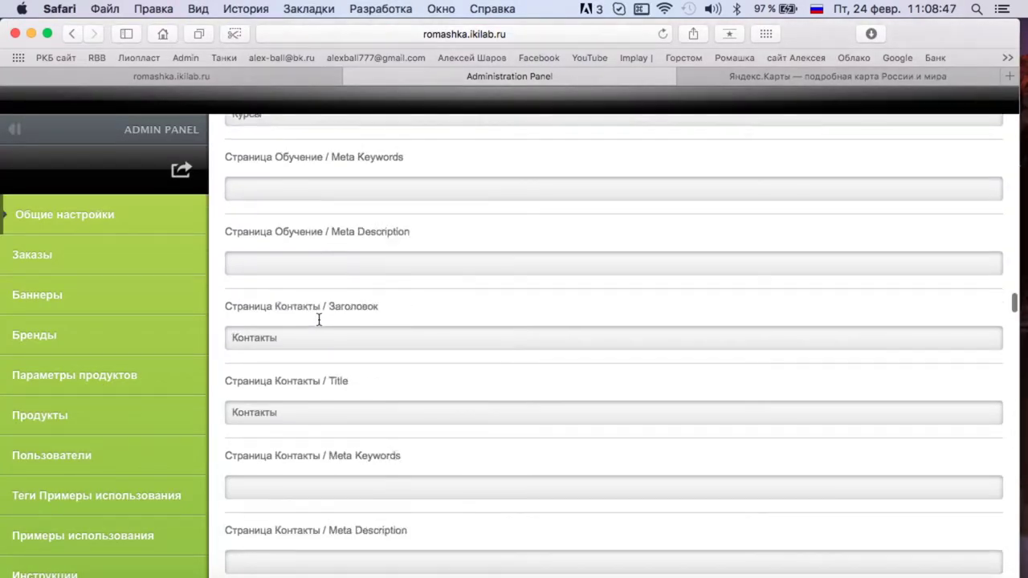
scroll(318, 319, "down", 2)
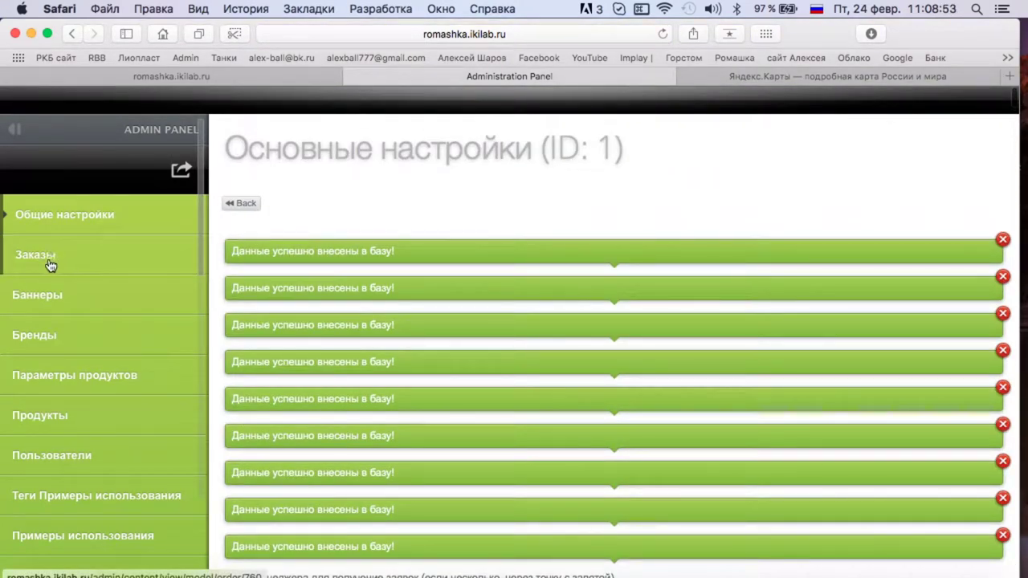
left_click(61, 295)
left_click(17, 337)
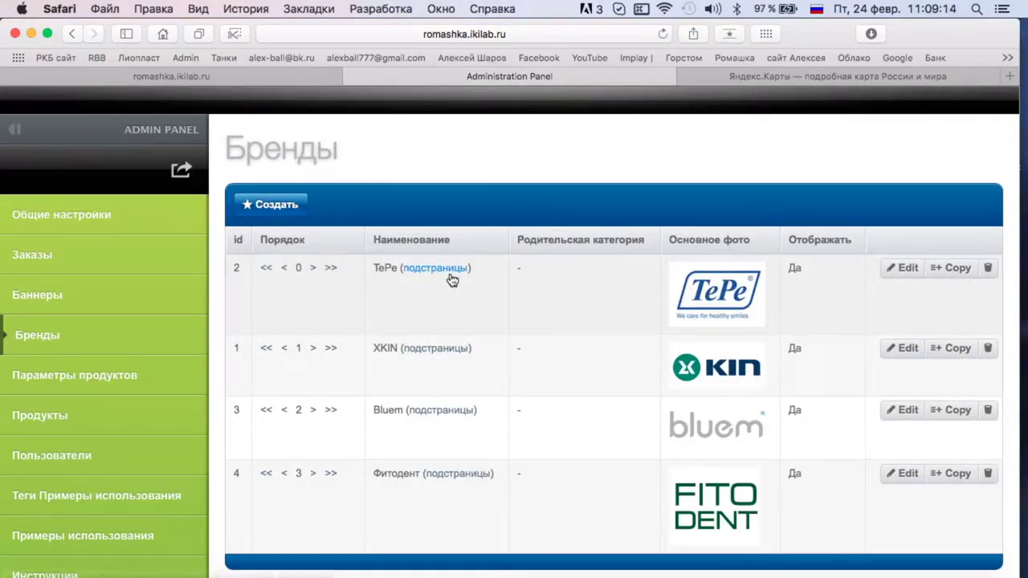
Try to change the XKIN brand's name to KIN in its record
left_click(903, 348)
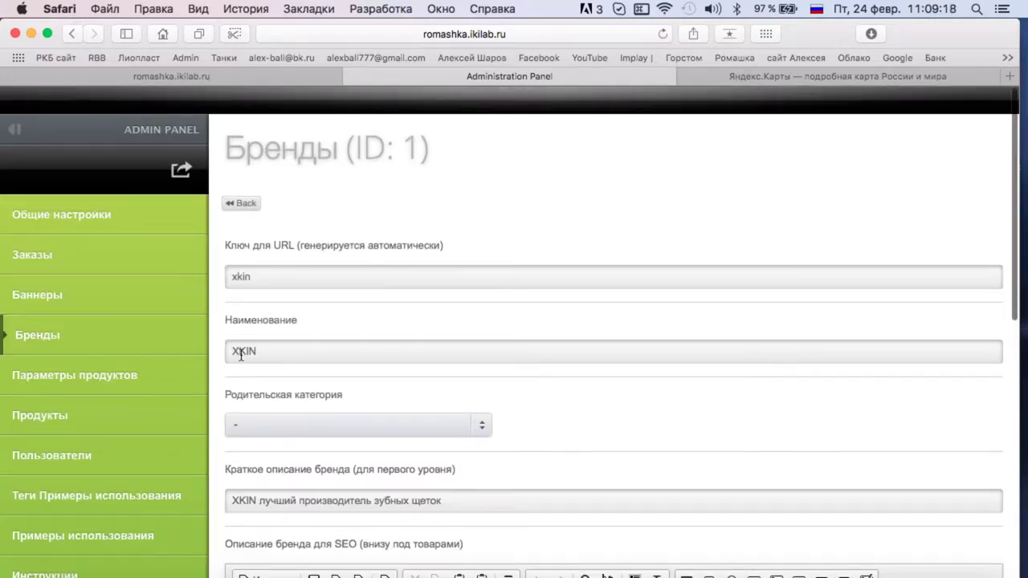
left_click(239, 353)
key("BackSpace")
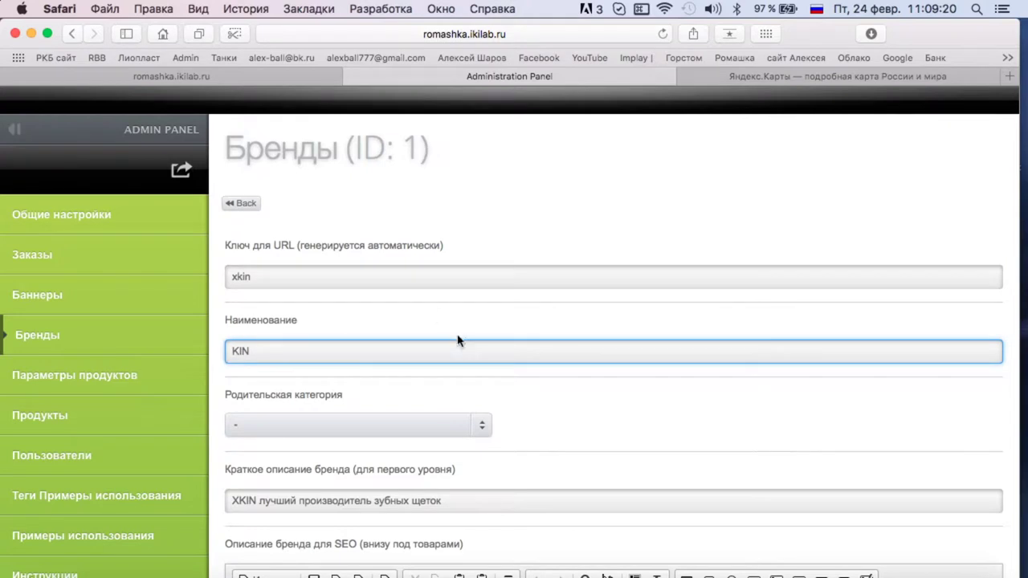
left_click(267, 275)
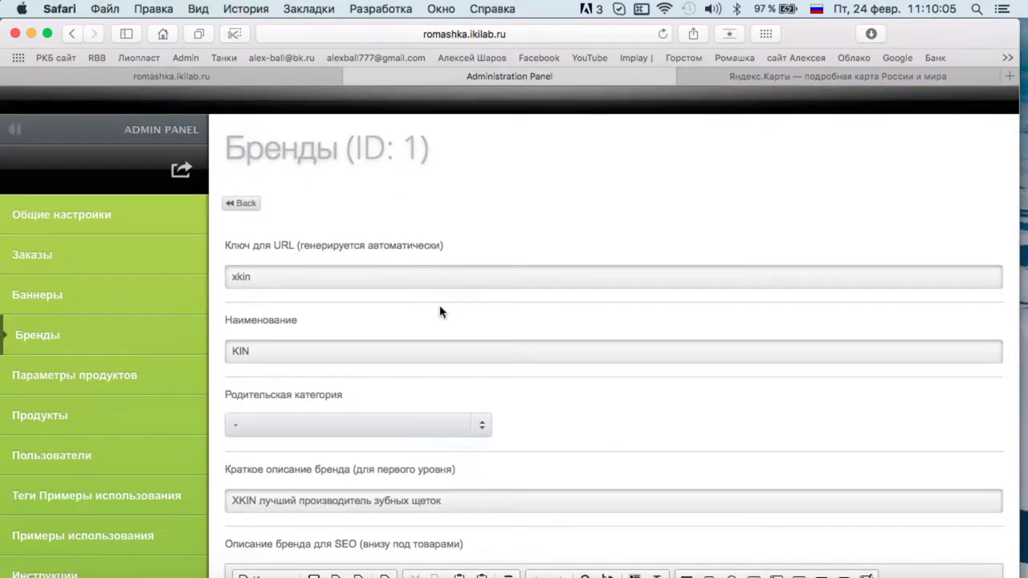
scroll(370, 327, "down", 1)
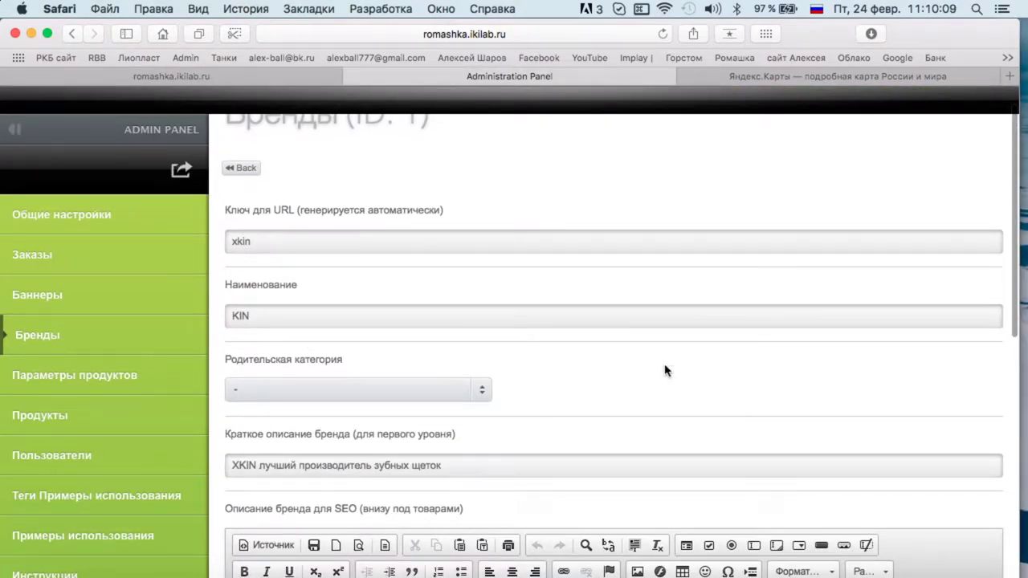
Open the XKIN brand record, rename the brand as KIN and save it
left_click(902, 348)
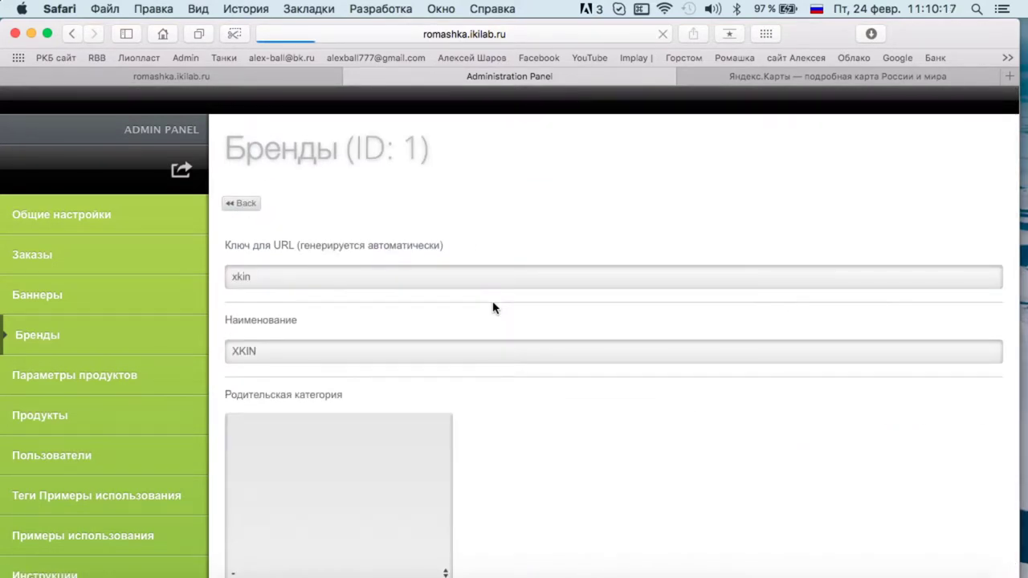
left_click(241, 351)
key("BackSpace")
left_click(537, 322)
scroll(538, 321, "down", 15)
left_click(262, 521)
Change the brand's short description to "KIN лучший производитель зубных щеток" and save the record
left_click(237, 538)
key("BackSpace")
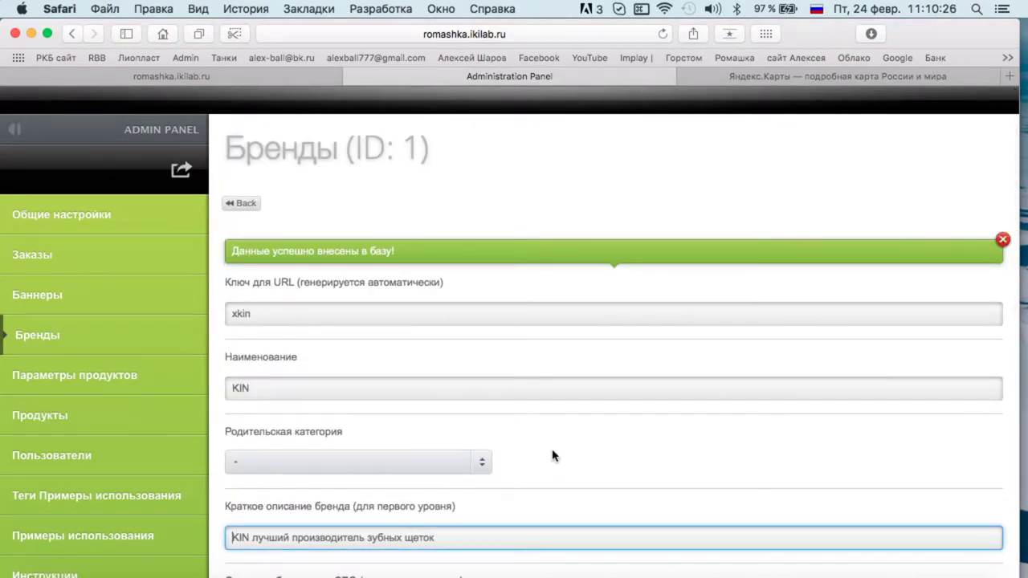
scroll(551, 457, "down", 15)
left_click(294, 537)
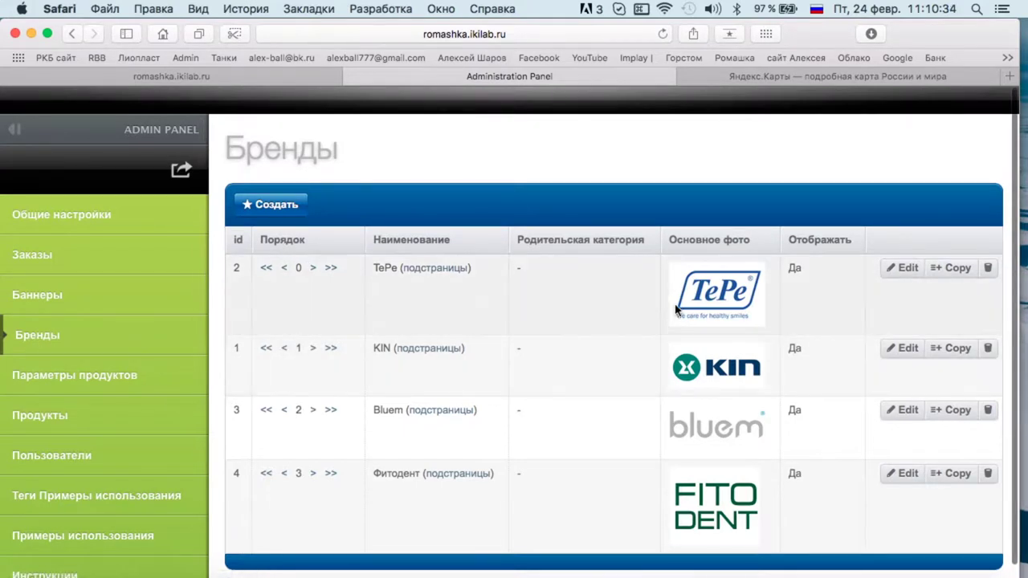
Open the TePe brand record and view its name and short description fields
left_click(904, 276)
left_click(311, 271)
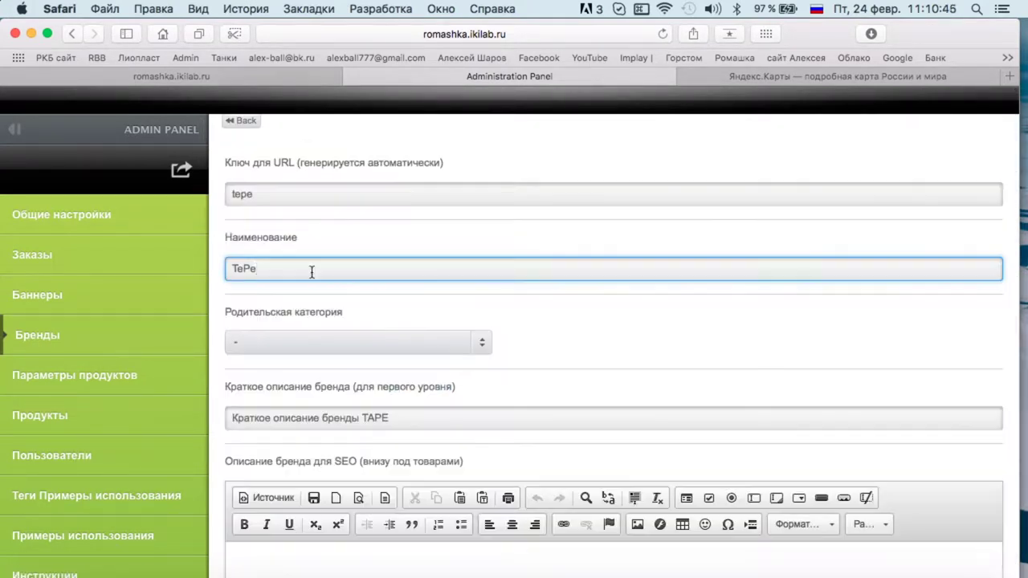
scroll(412, 345, "down", 1)
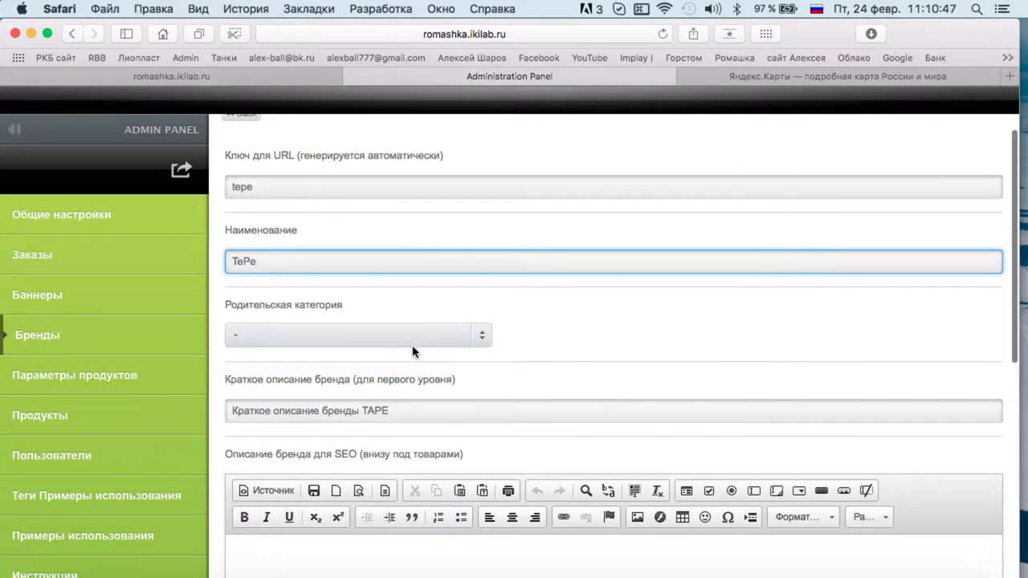
Examine the public site's "Бренды" page, reviewing each brand's logo, name and short description
left_click(289, 76)
left_click(195, 220)
left_click(502, 77)
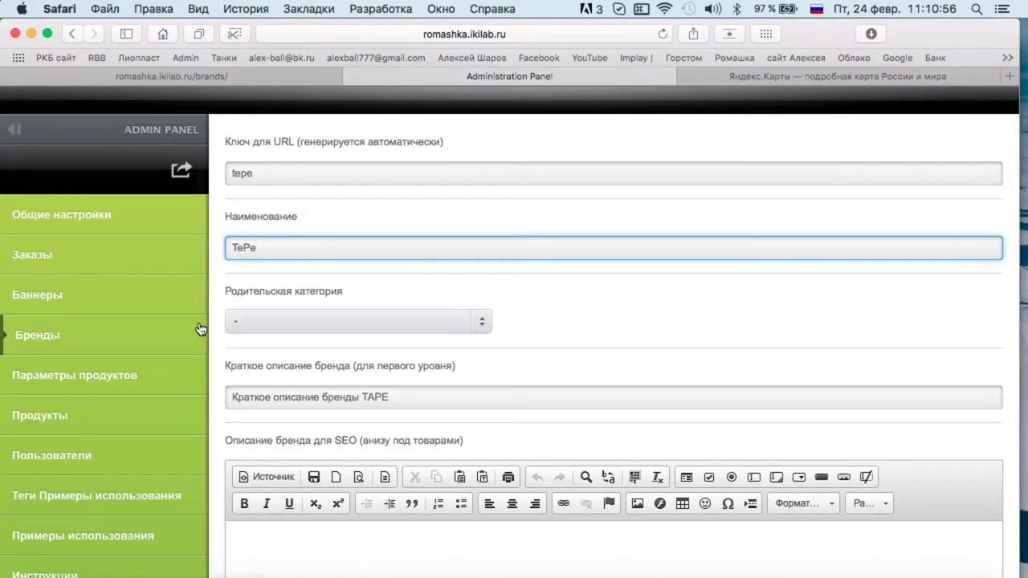
left_click(225, 78)
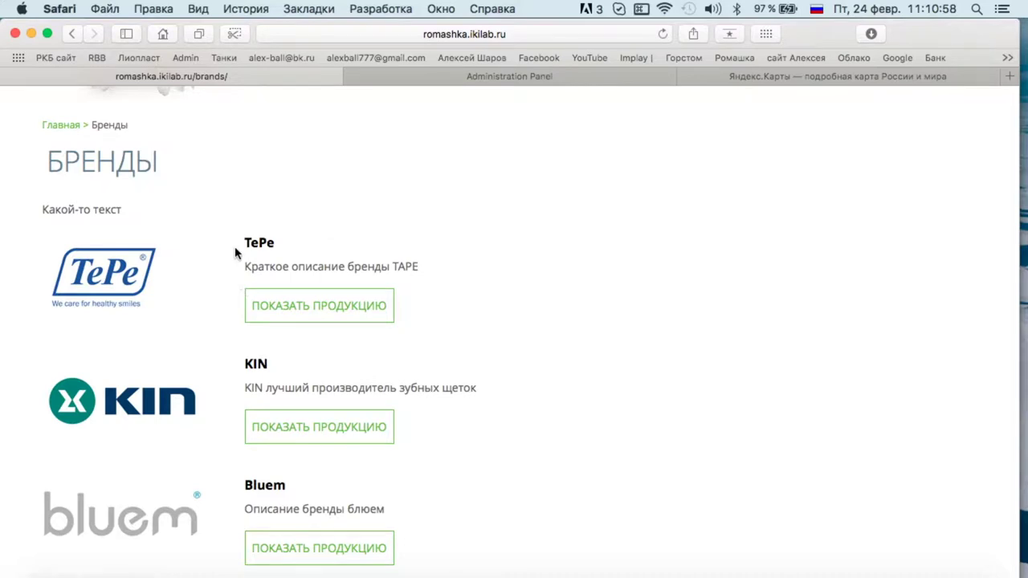
scroll(313, 433, "down", 5)
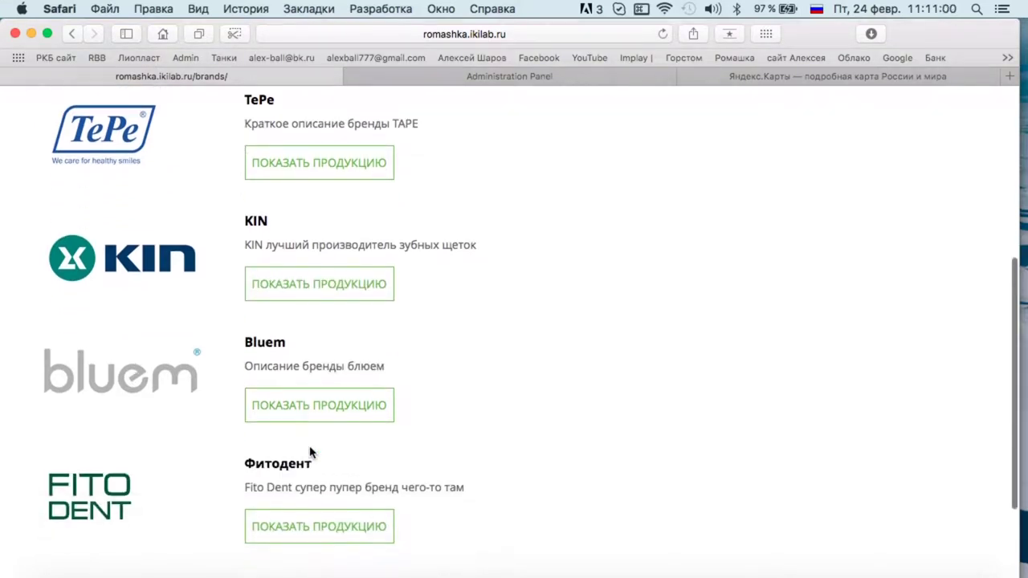
scroll(310, 452, "up", 5)
scroll(310, 452, "up", 3)
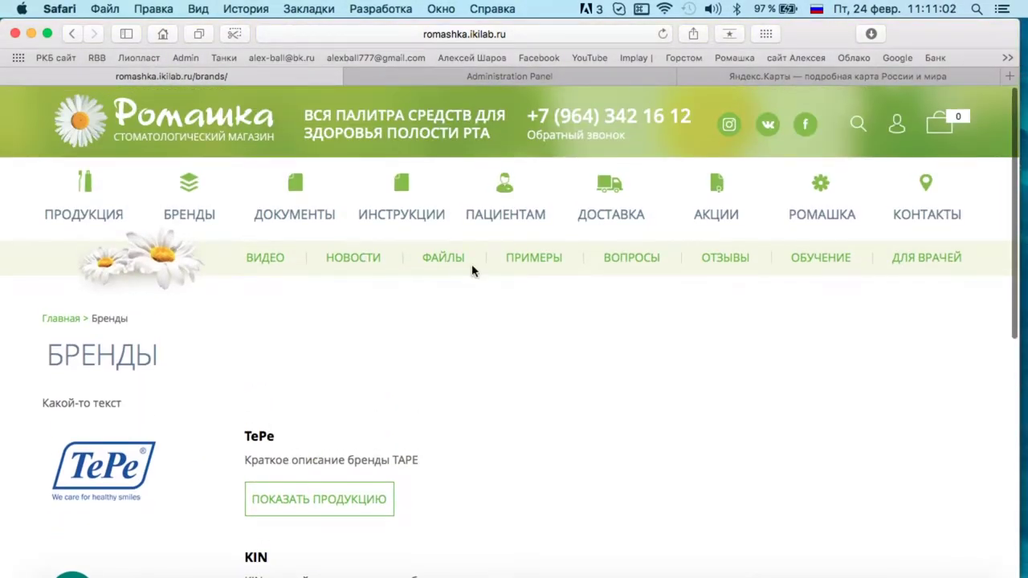
scroll(262, 424, "down", 5)
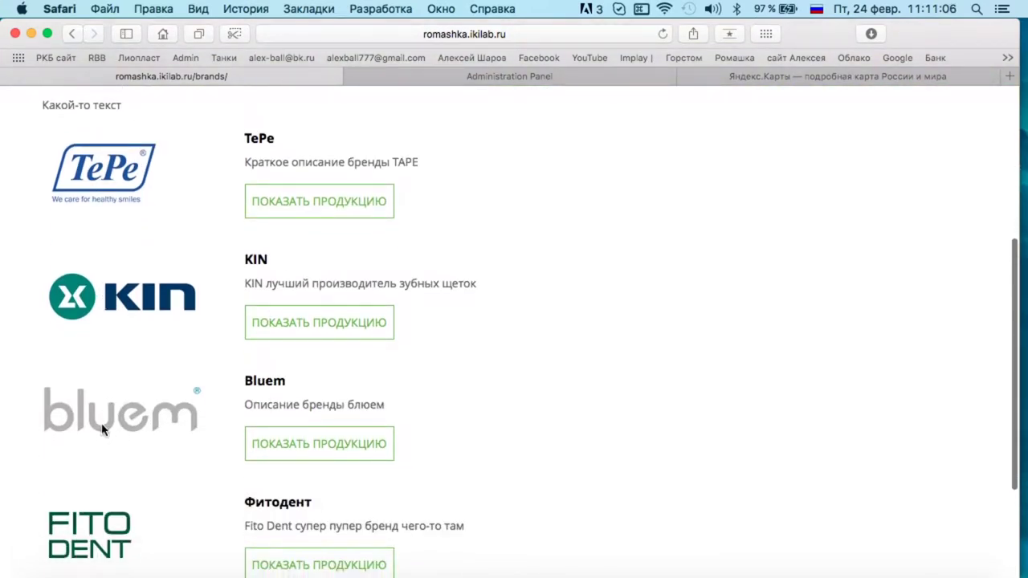
scroll(94, 436, "down", 3)
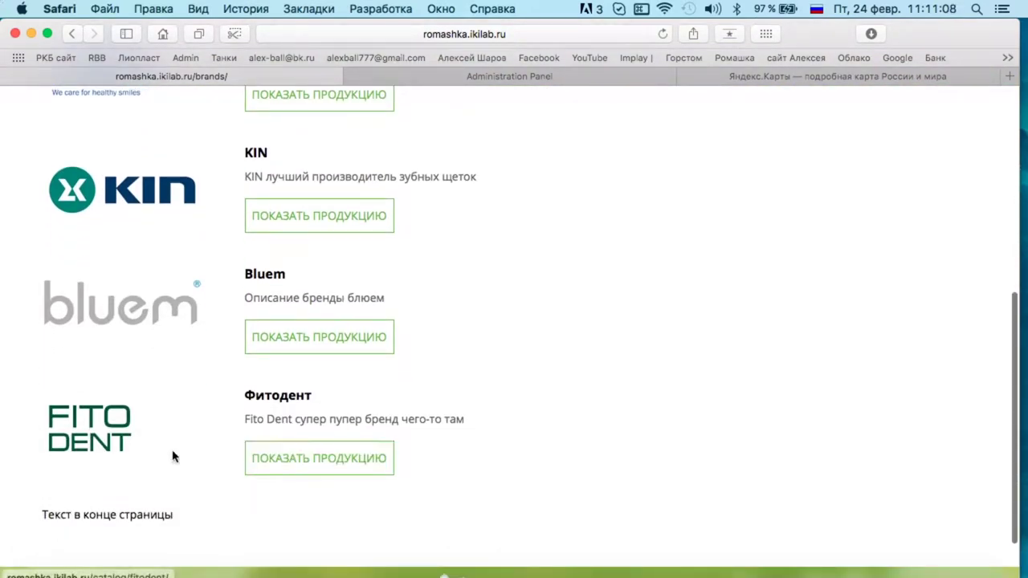
scroll(349, 442, "up", 2)
scroll(348, 450, "up", 2)
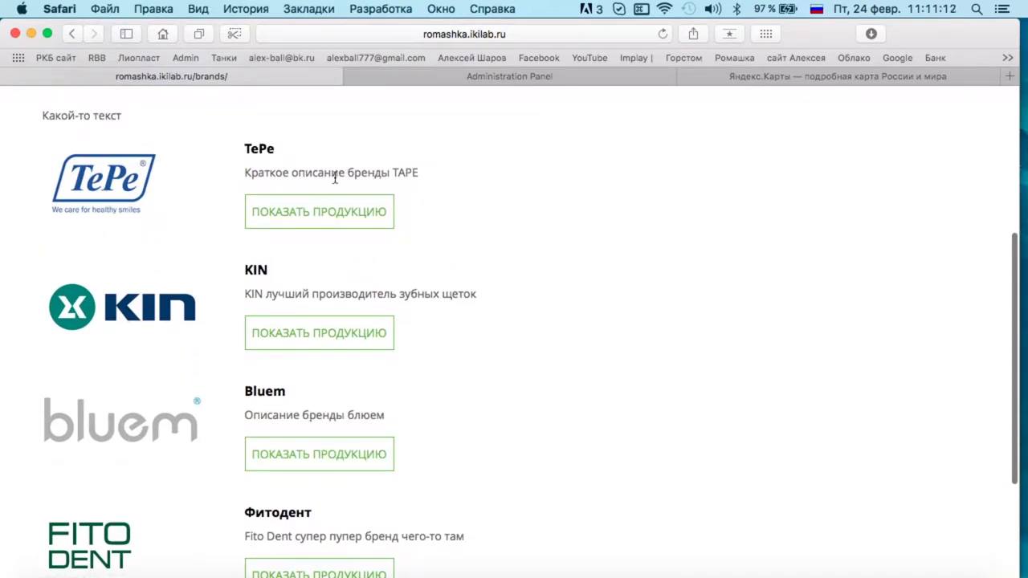
double_click(301, 169)
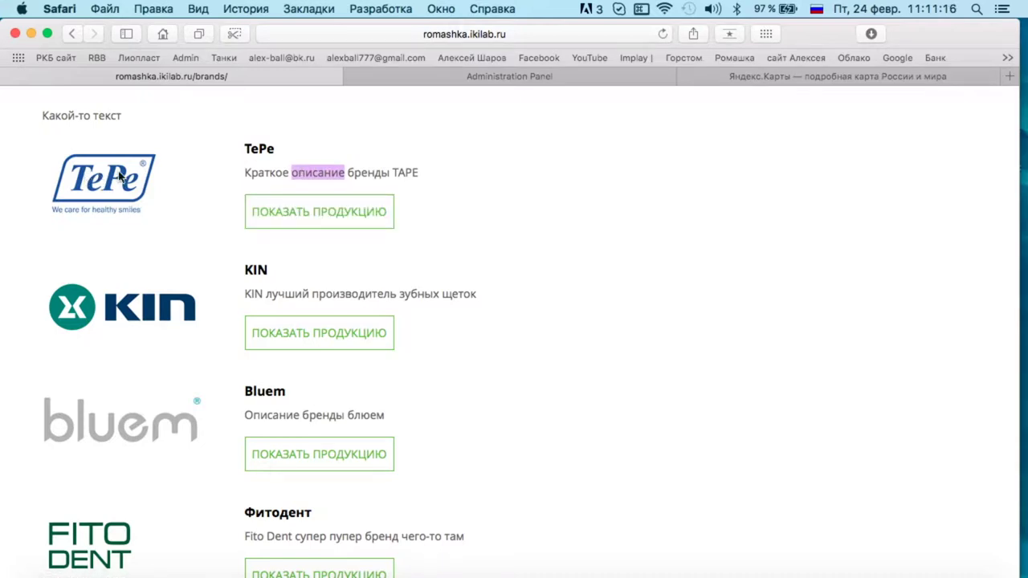
left_click(257, 145)
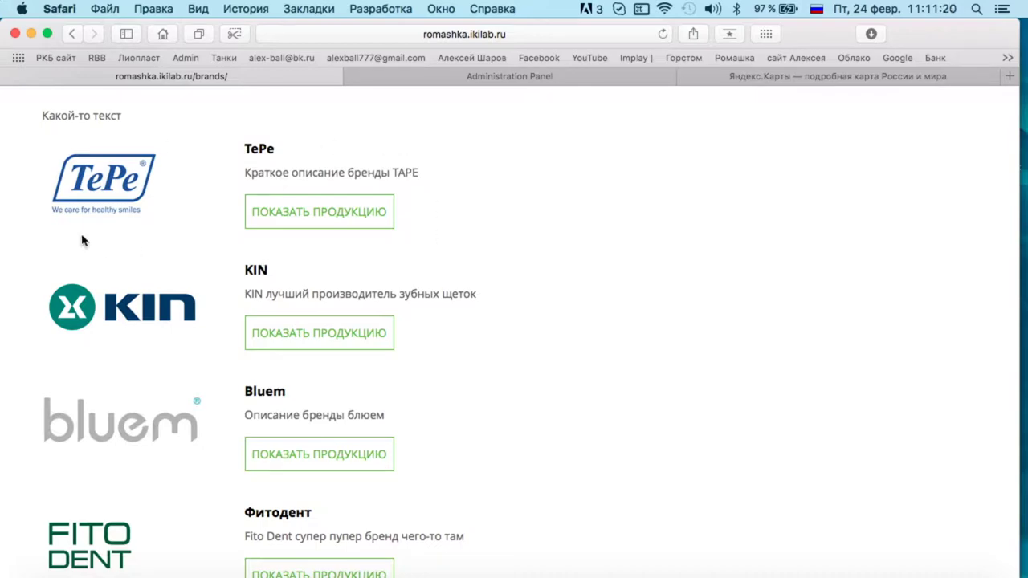
key("ctrl+Up")
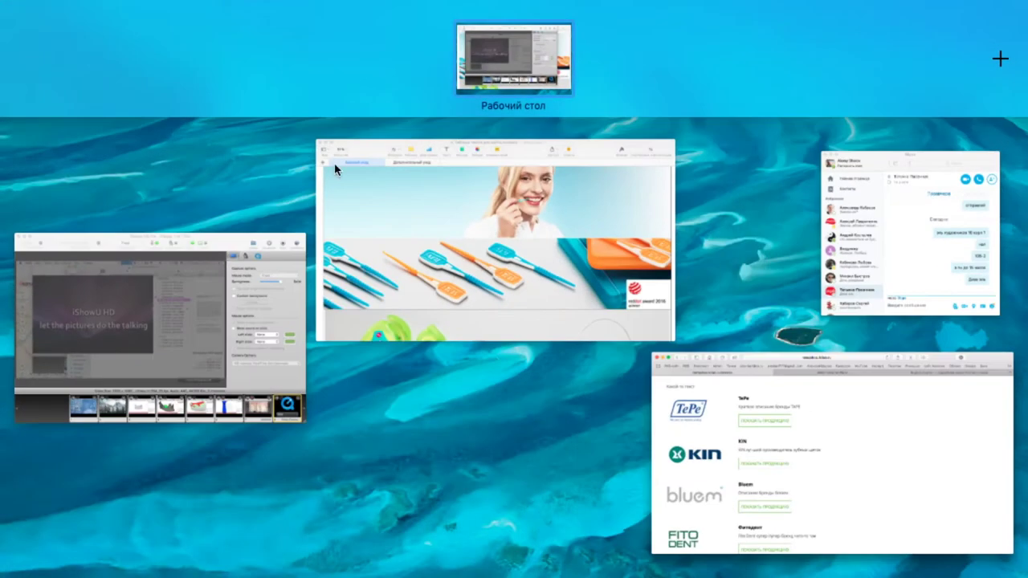
left_click(682, 513)
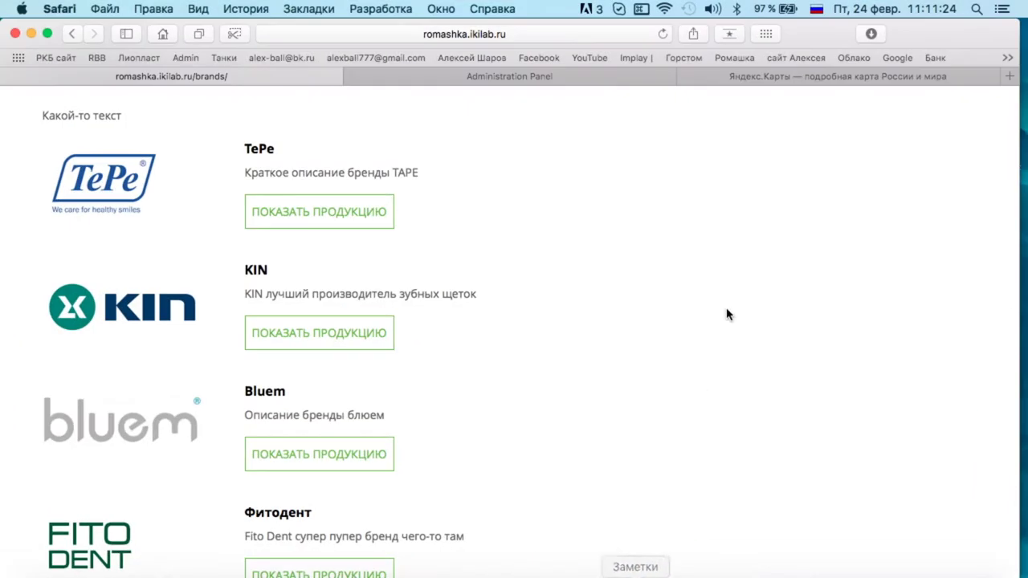
key("super+Tab")
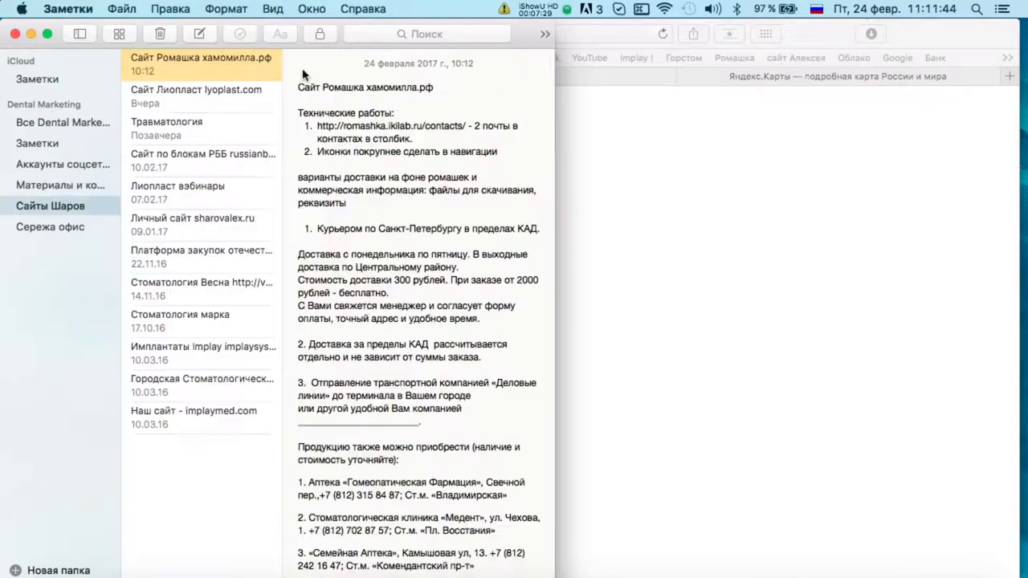
left_click(513, 159)
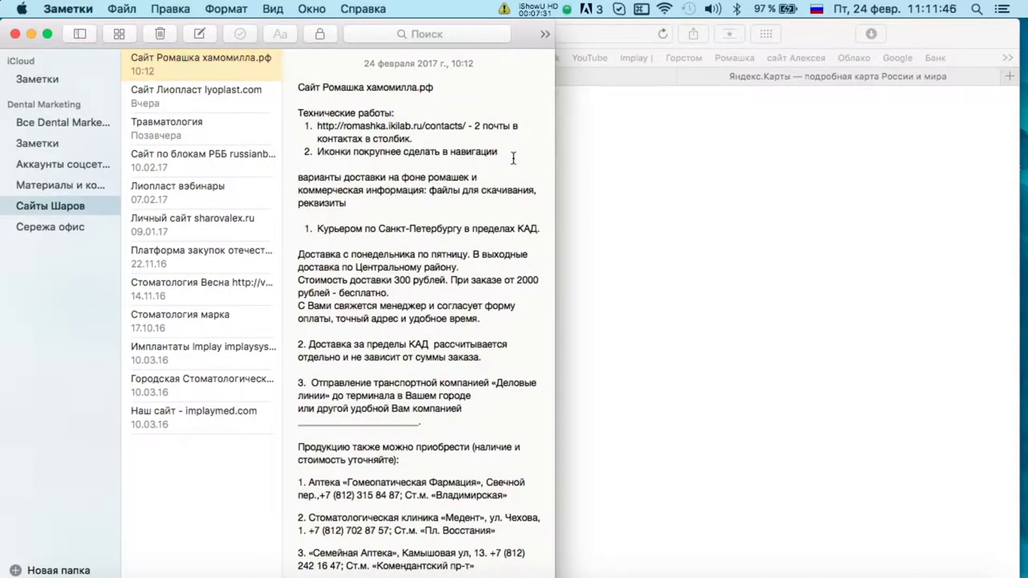
key("ctrl+Up")
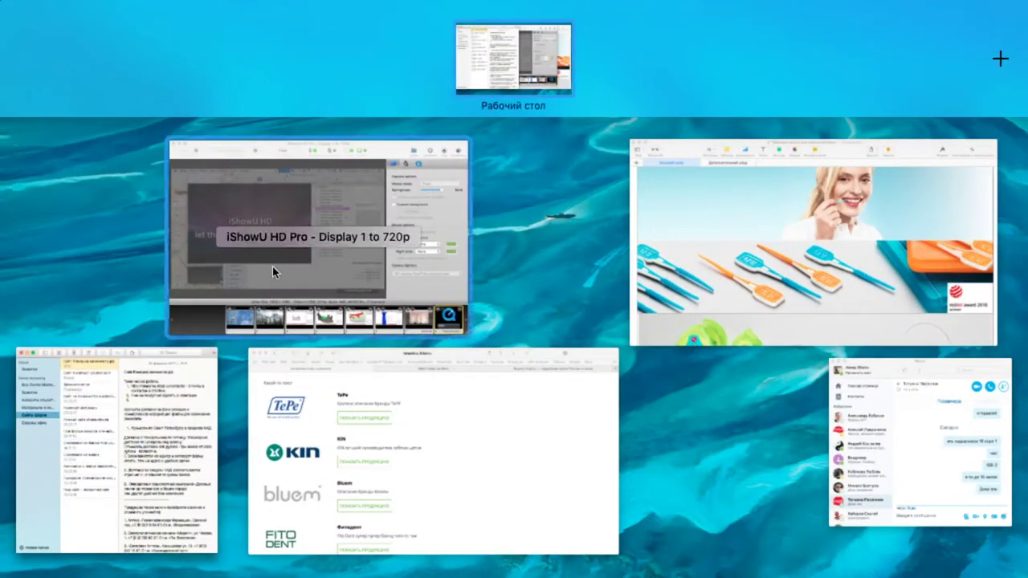
left_click(433, 450)
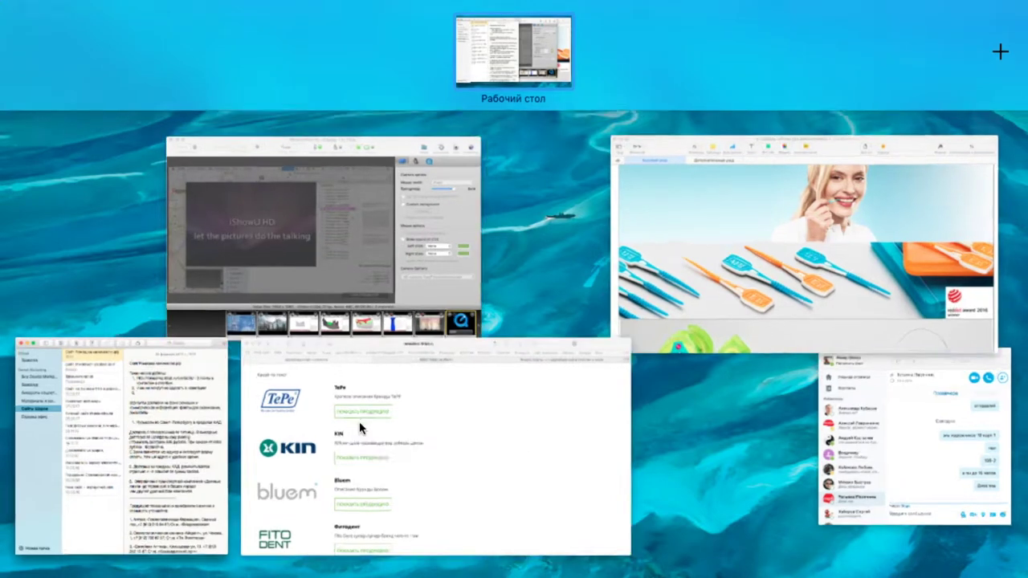
key("cmd+m")
type("- карти")
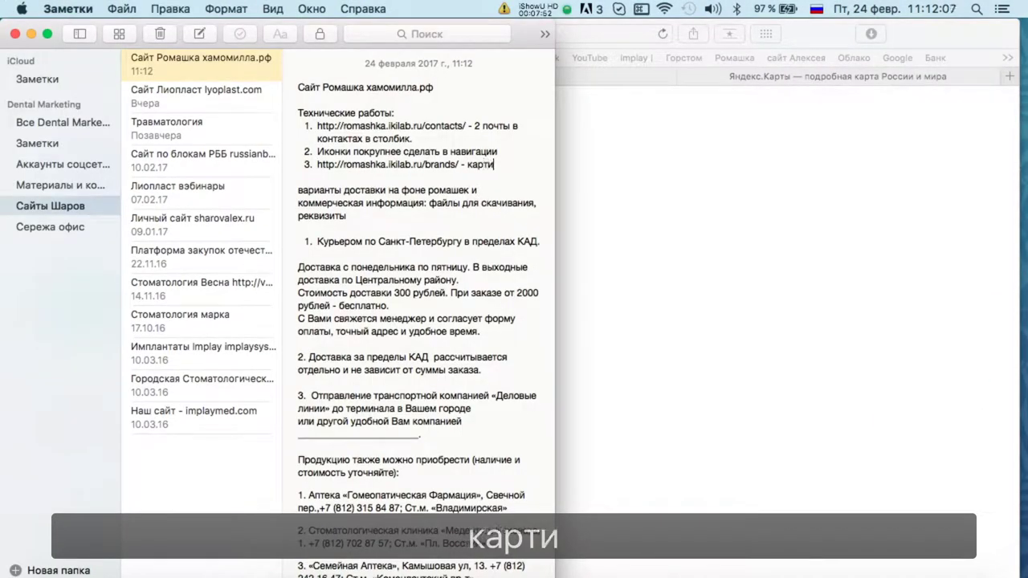
type("нка,")
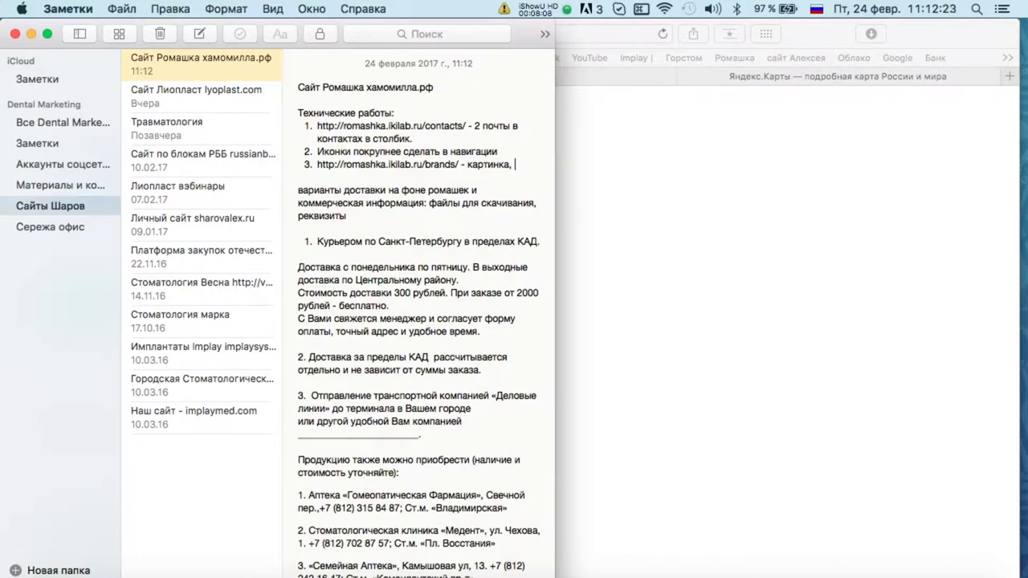
Complete the brands page task with "заголовок, описание и кнопка активность - должны быть ссылками"
type("заголово")
type("у")
key("BackSpace")
type("к, ")
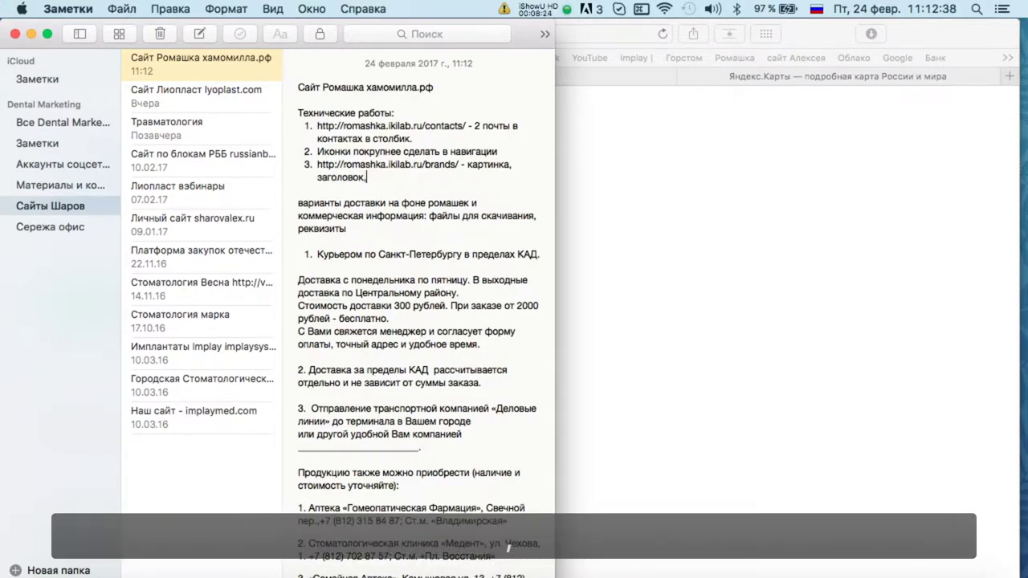
type("описан")
key("BackSpace")
type("ан")
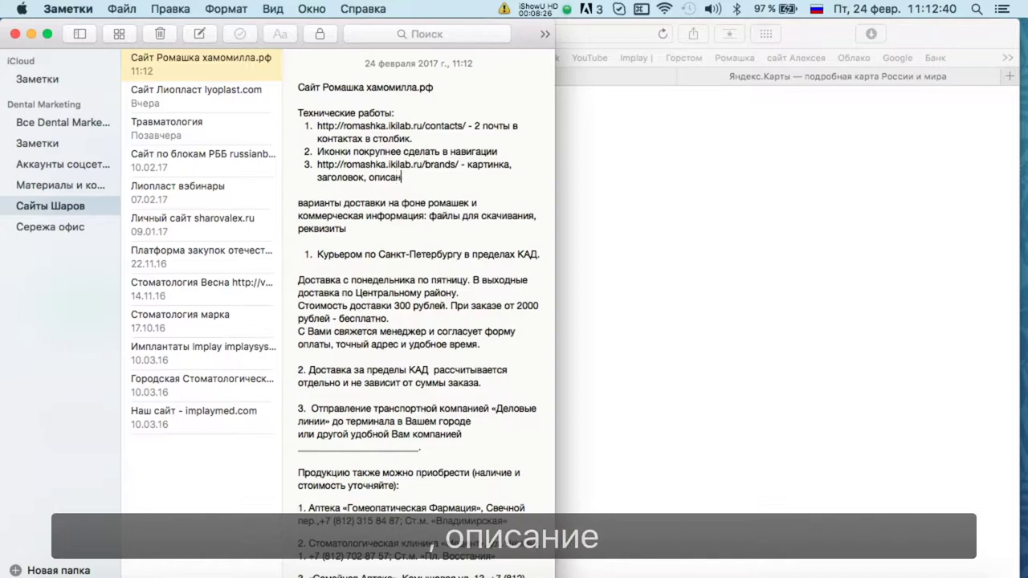
type("ие и ")
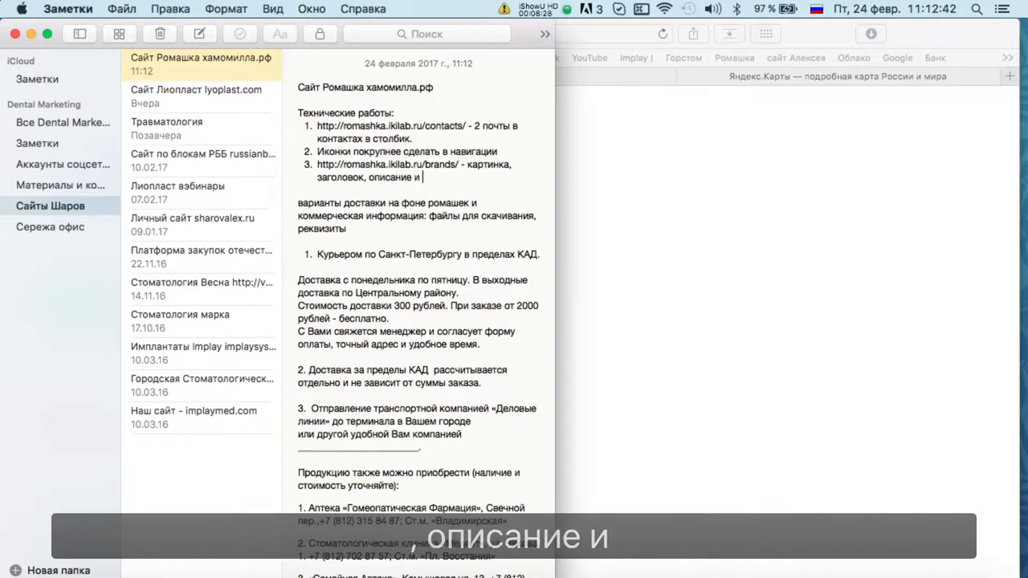
type("кнопка а")
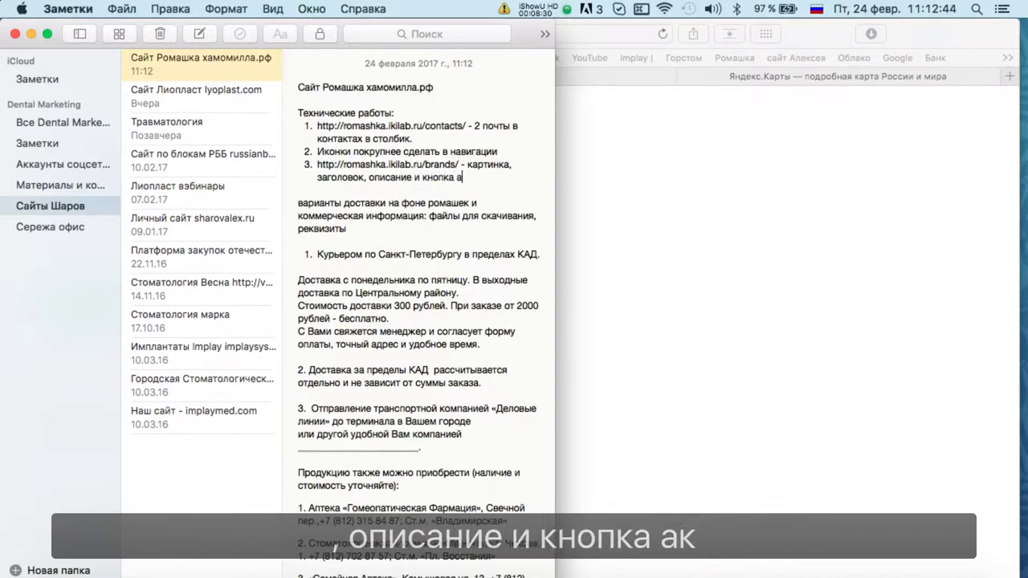
type("ктивность - ")
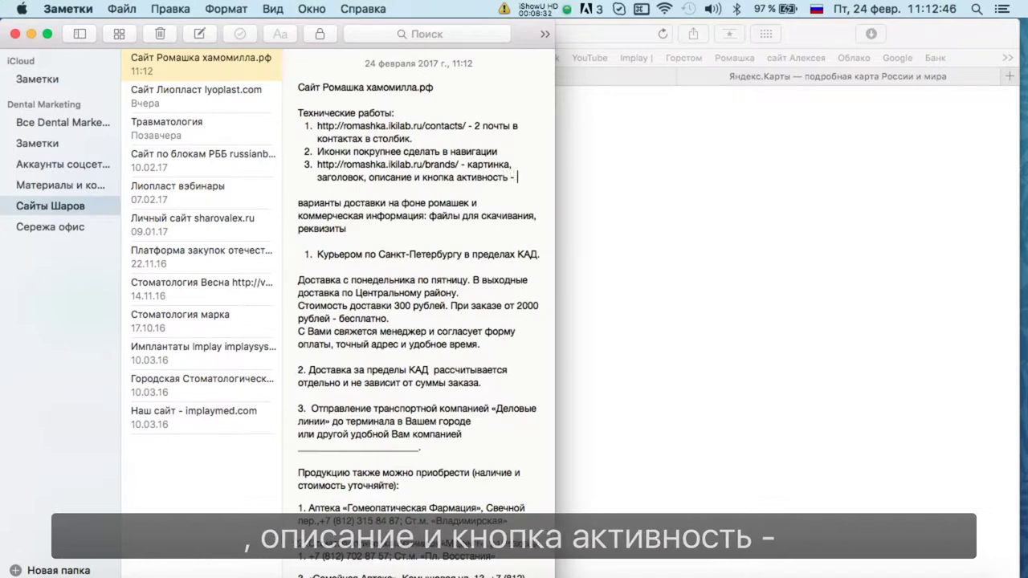
type("должны быть с")
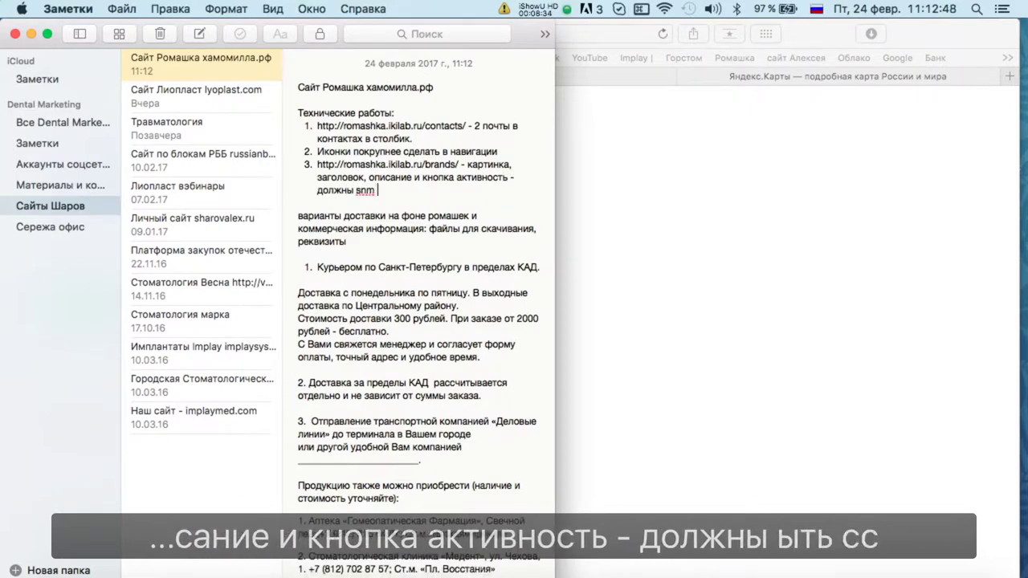
type("сылками")
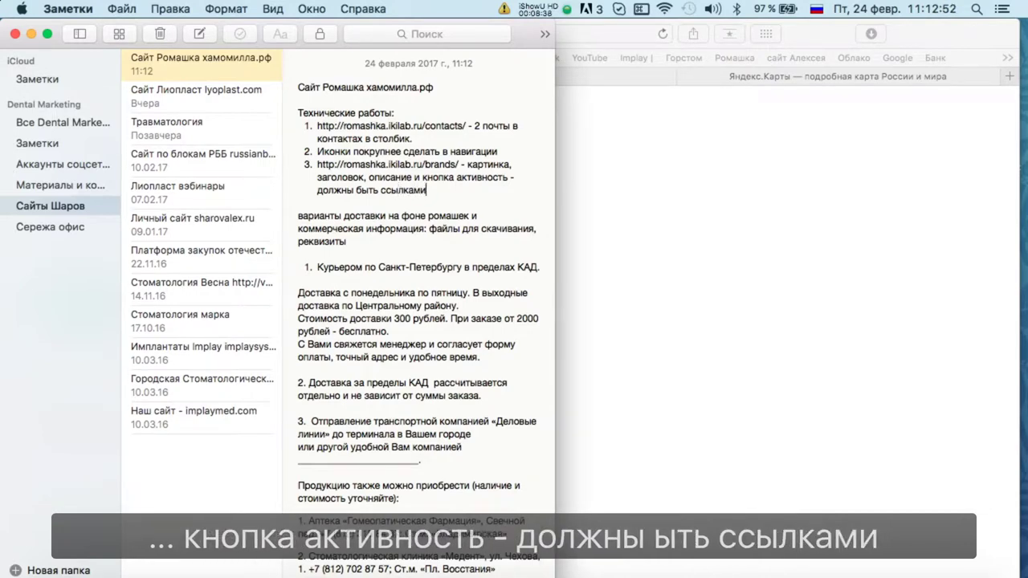
Switch to Safari and examine the Лиопласт site's product cards, checking how the image, title, description and button link to the product page
key("ctrl+Up")
left_click(387, 423)
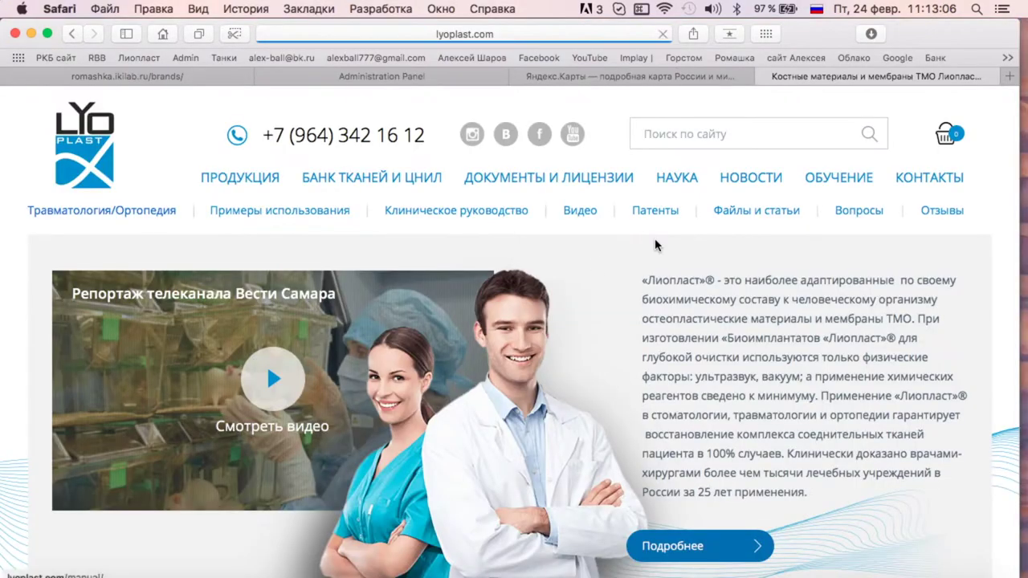
scroll(658, 248, "down", 10)
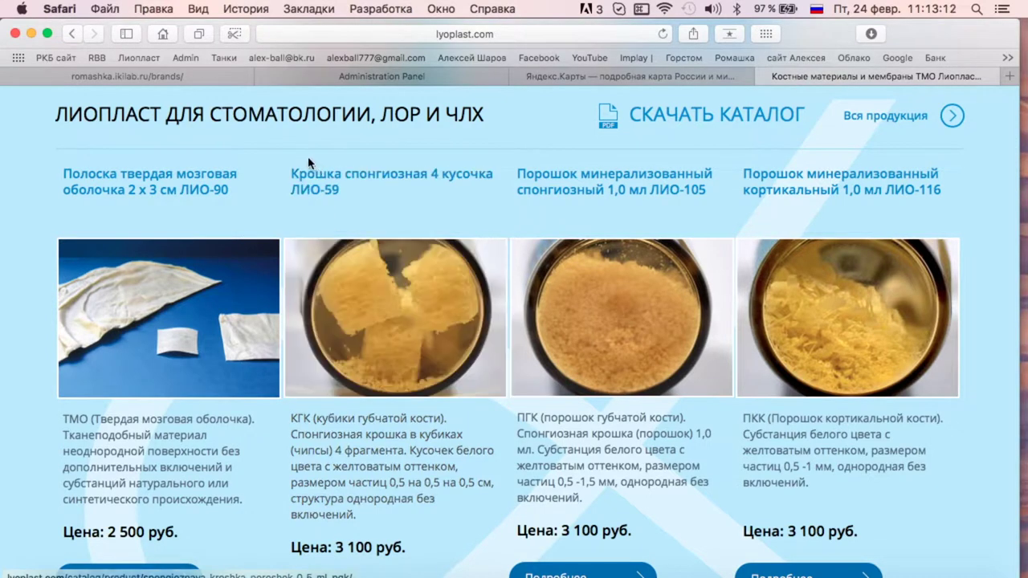
scroll(349, 325, "down", 5)
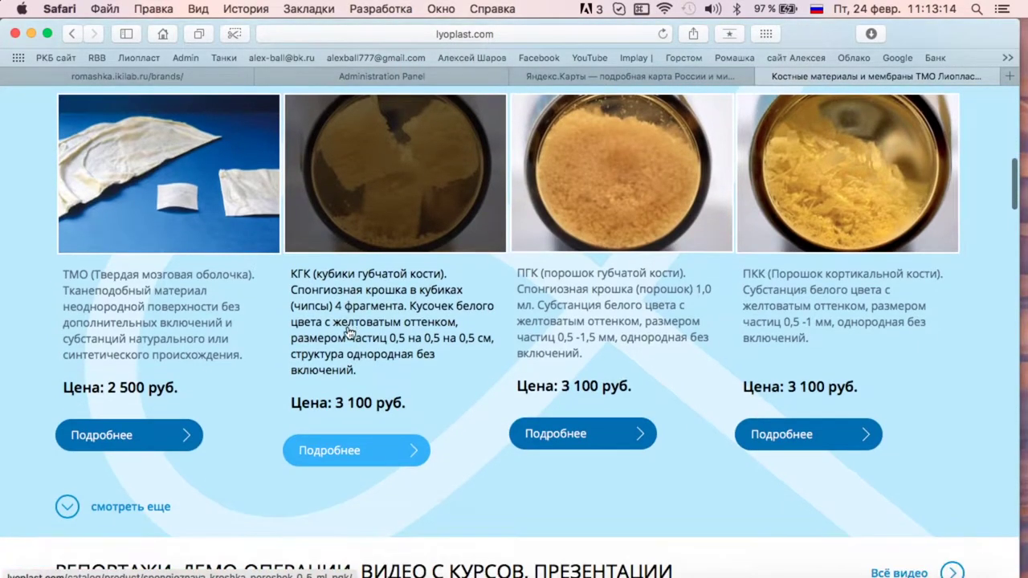
scroll(345, 311, "down", 1)
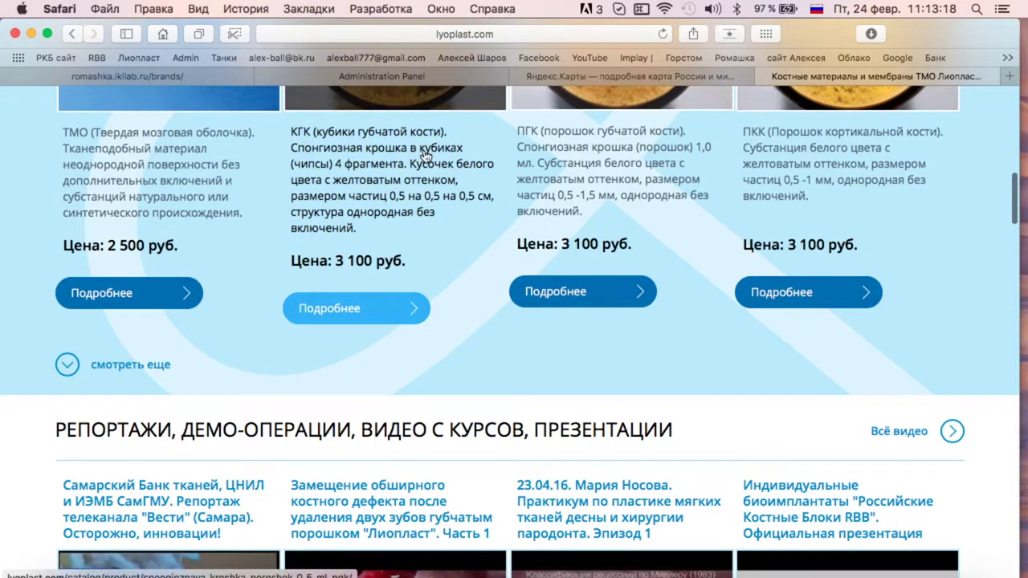
scroll(464, 326, "up", 5)
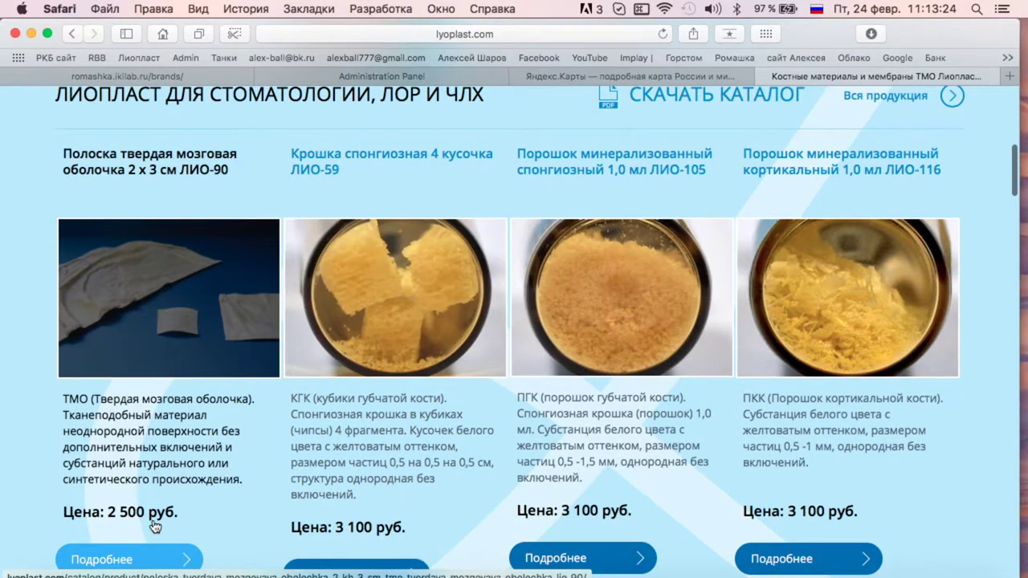
scroll(157, 522, "down", 2)
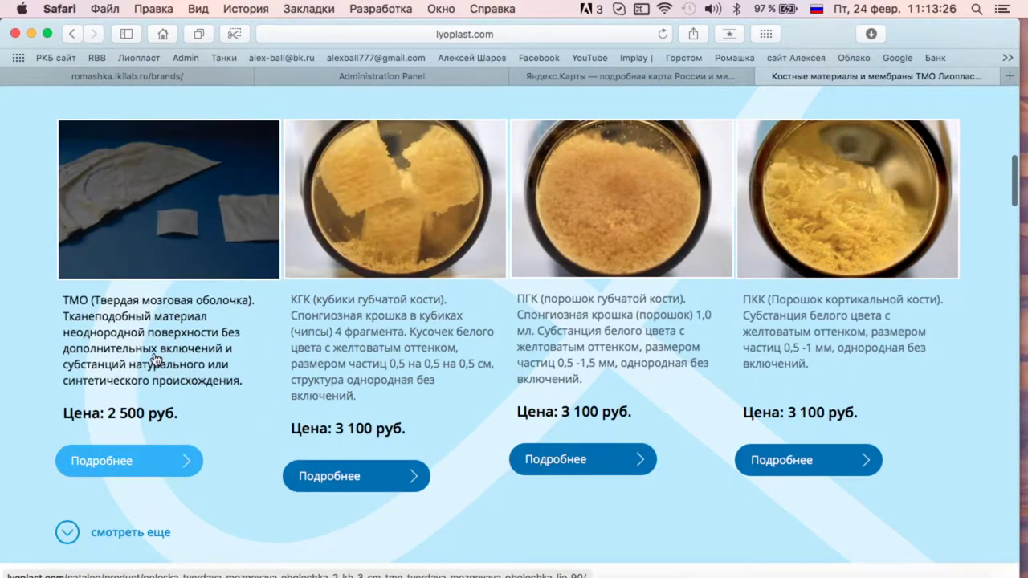
scroll(157, 359, "up", 3)
left_click(161, 360)
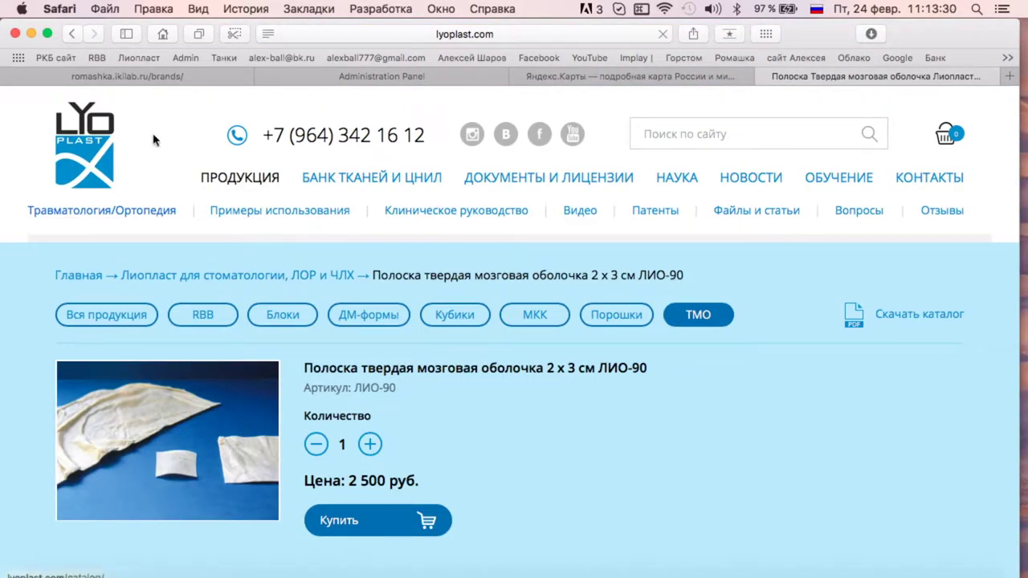
left_click(72, 33)
key("F3")
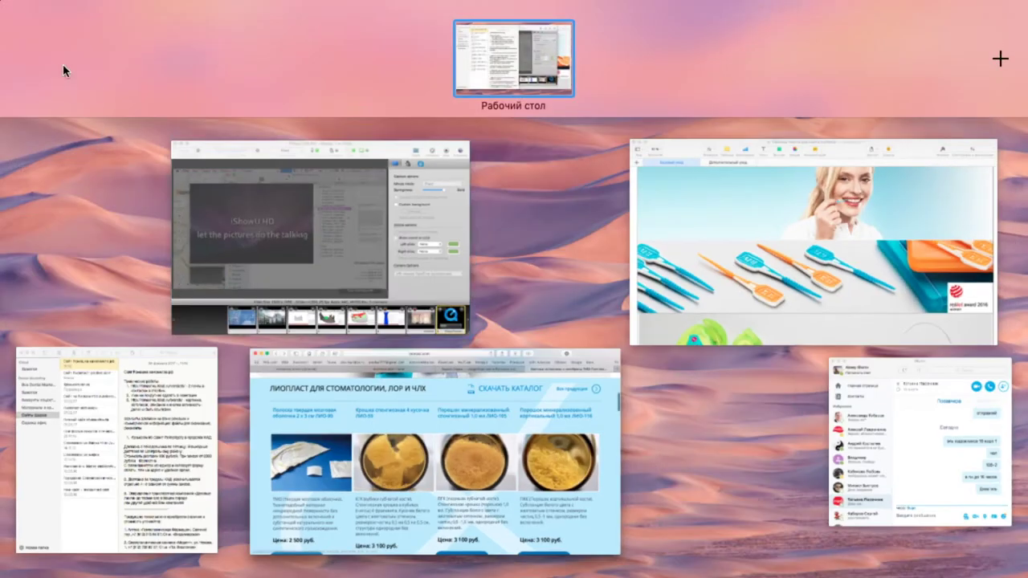
left_click(121, 450)
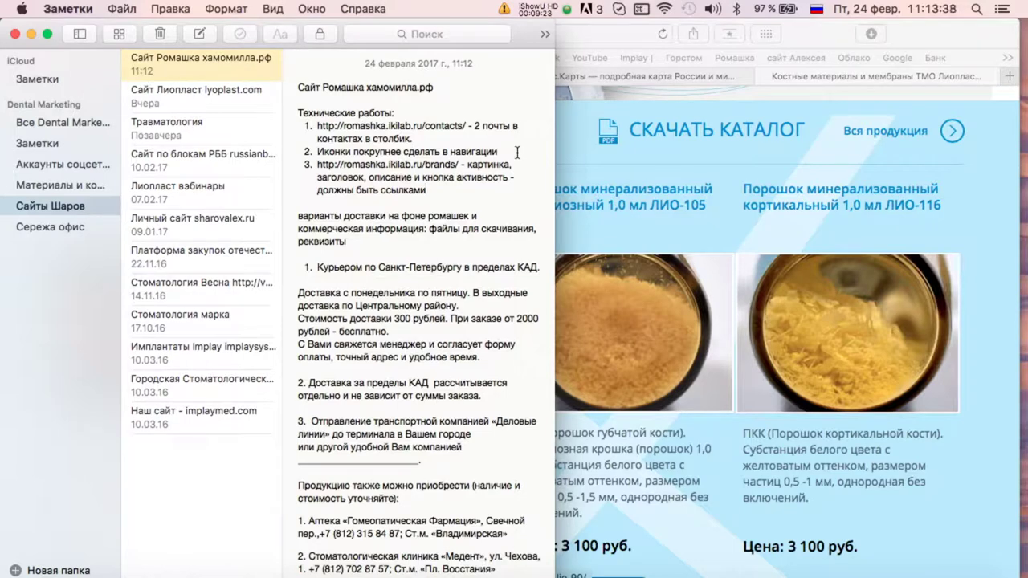
key("Return")
left_click(595, 132)
In the TePe brand record of the admin panel, set the name to "TePe (Швеция)" and leave the parent category empty
left_click(185, 72)
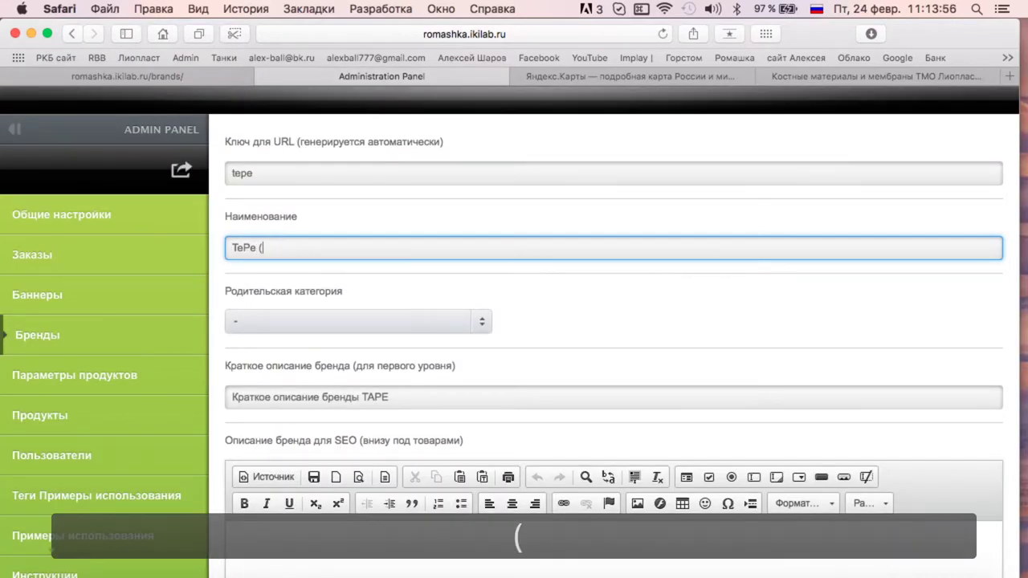
type("Швеция)")
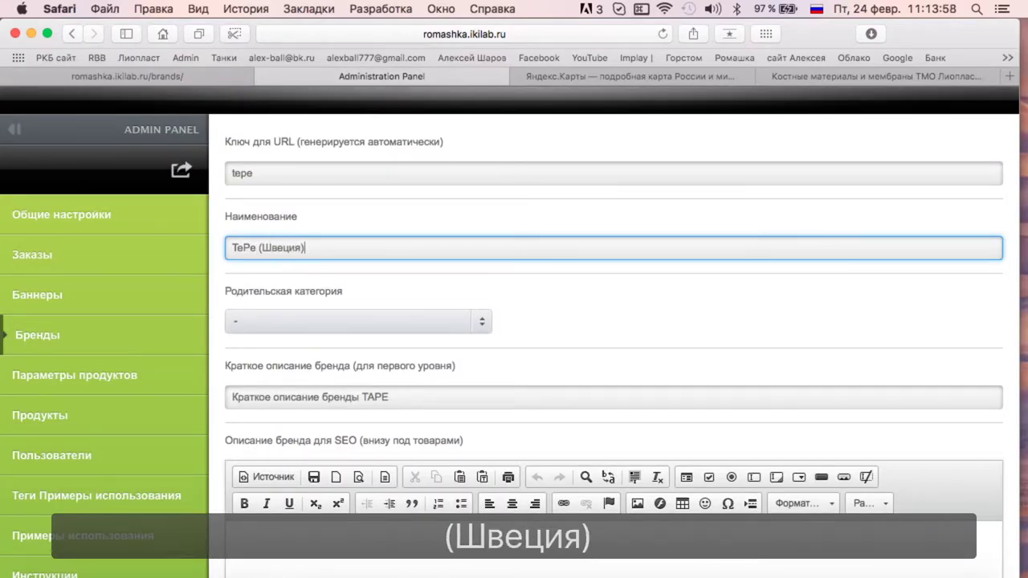
left_click(318, 323)
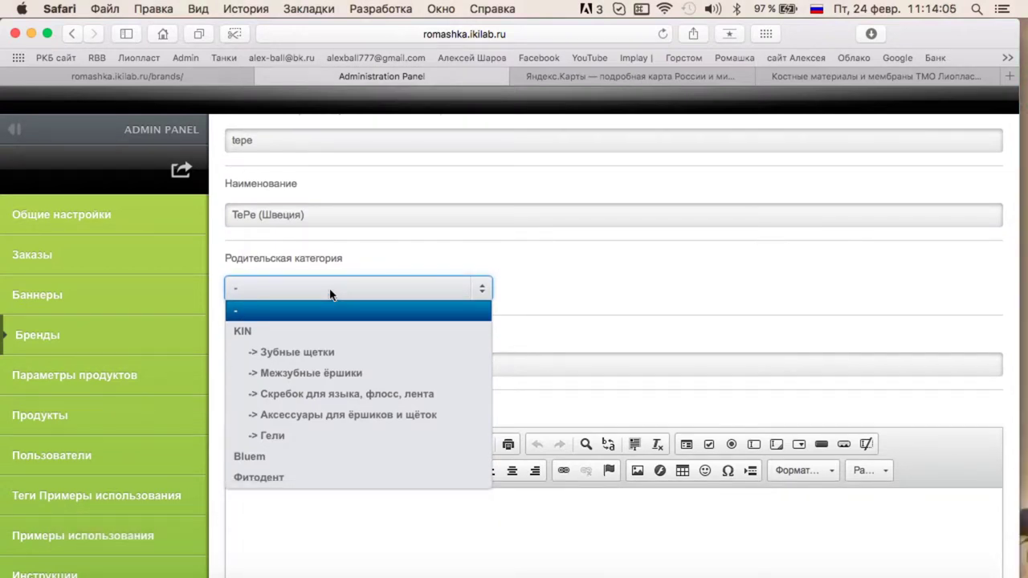
left_click(369, 282)
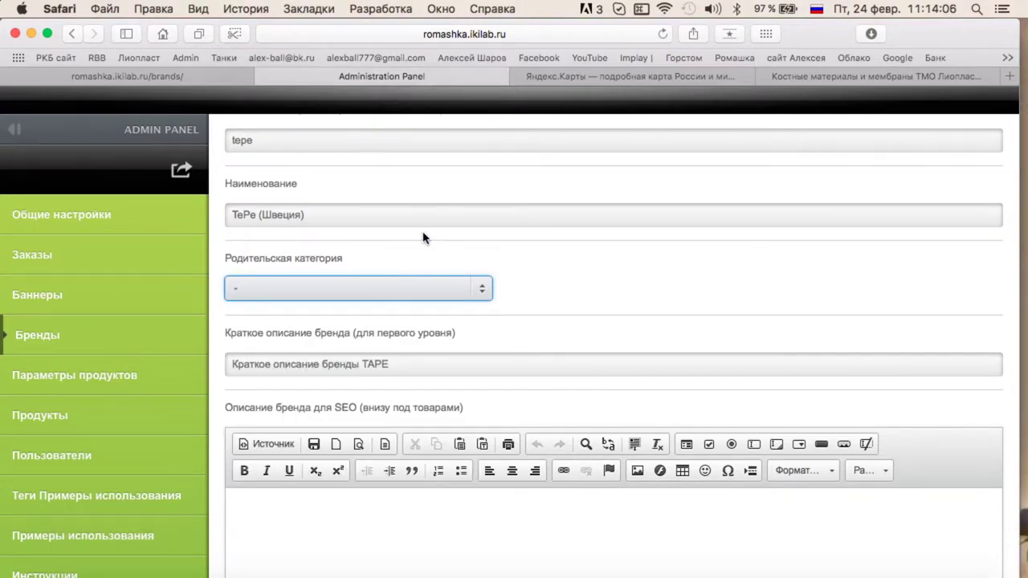
scroll(405, 262, "up", 3)
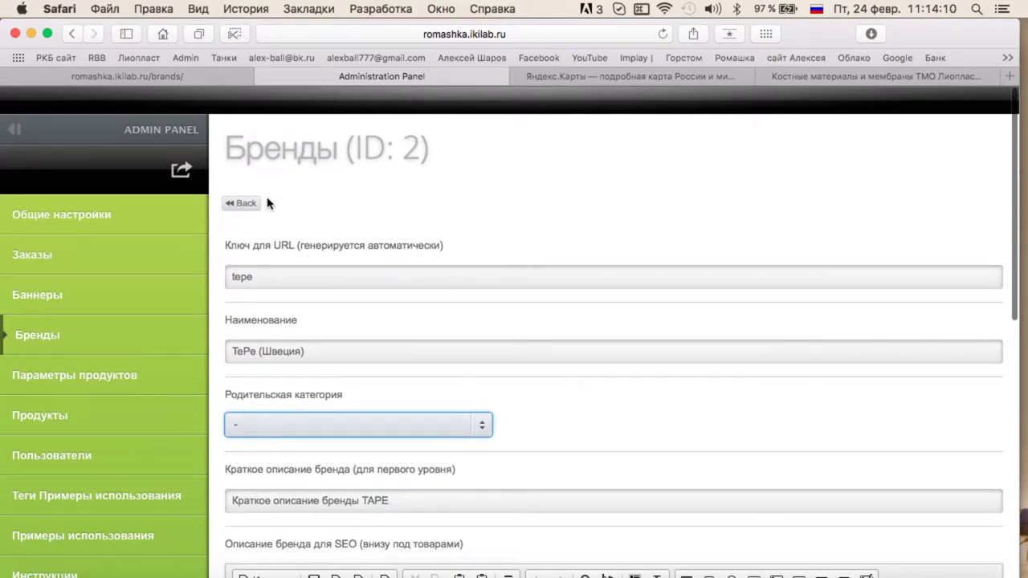
Open the TePe record's admin address in a new browser tab and go through the brand list to TePe's subpages
left_click(1009, 76)
left_click(310, 80)
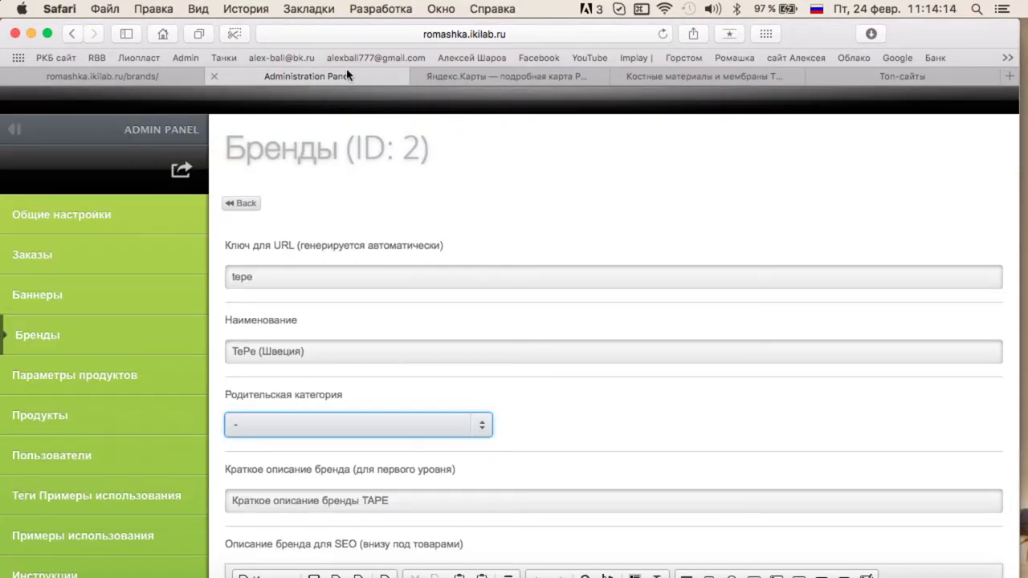
left_click(536, 33)
key("super+c")
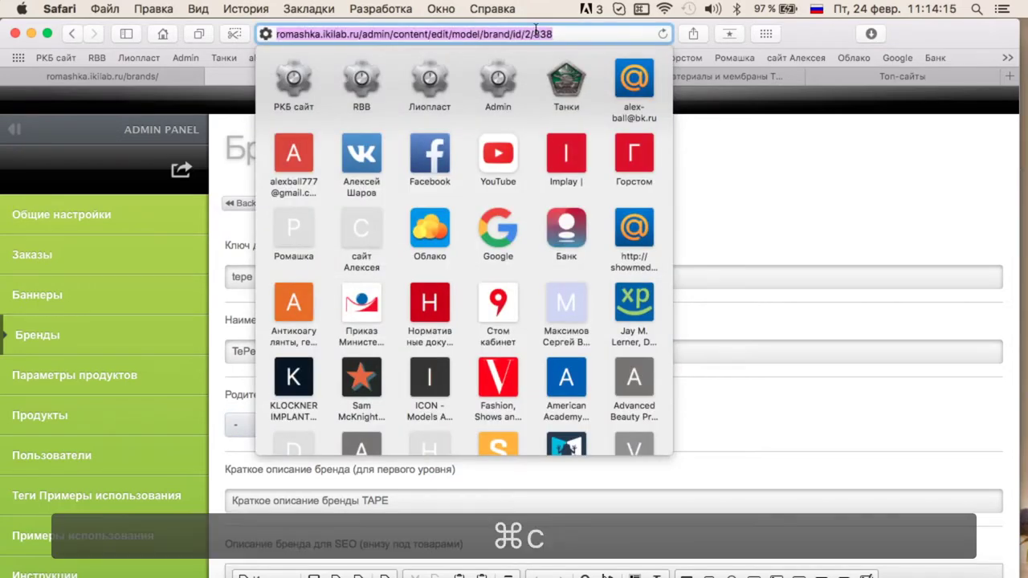
left_click(824, 77)
key("super+v")
key("Return")
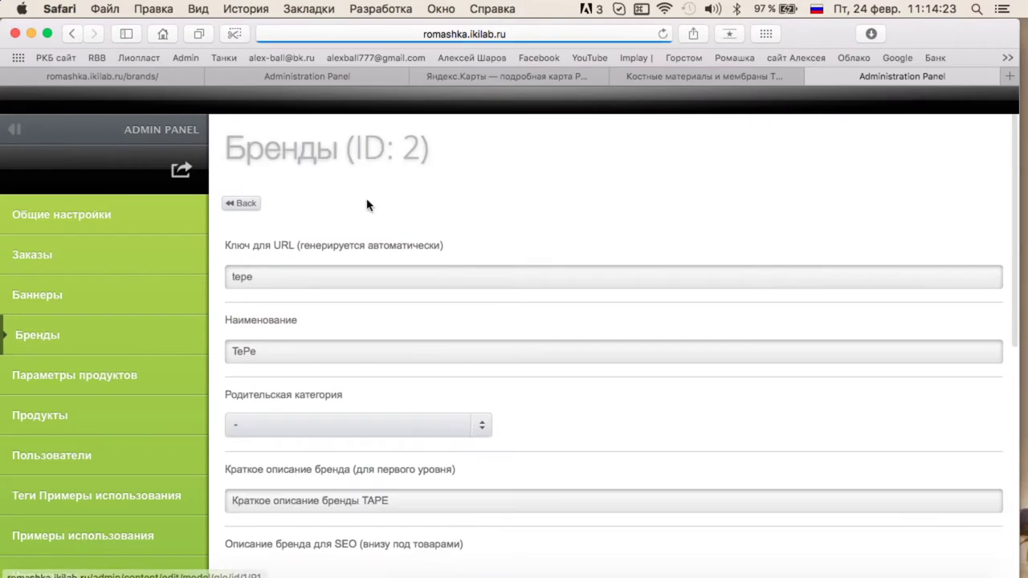
left_click(247, 207)
left_click(452, 271)
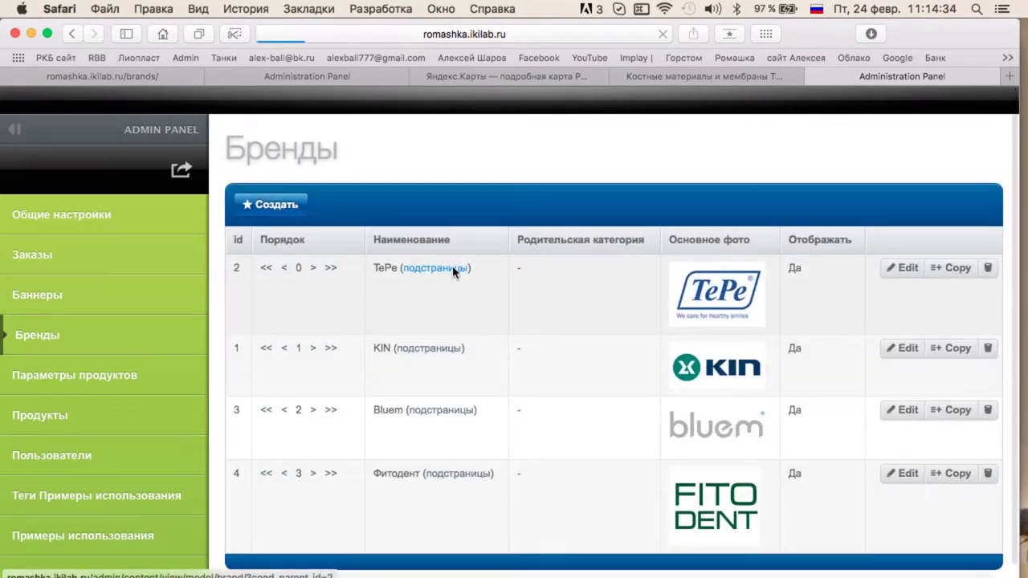
Replace the TePe brand's short description with "Щетки, ершики, флоссы, индикаторы налета, гели"
scroll(598, 292, "down", 5)
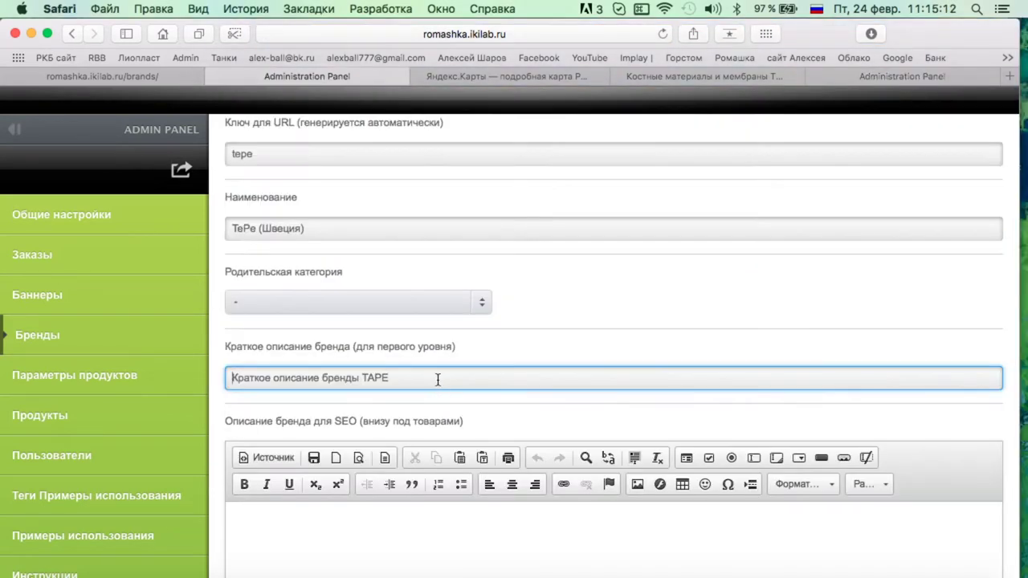
triple_click(437, 378)
type("Щ")
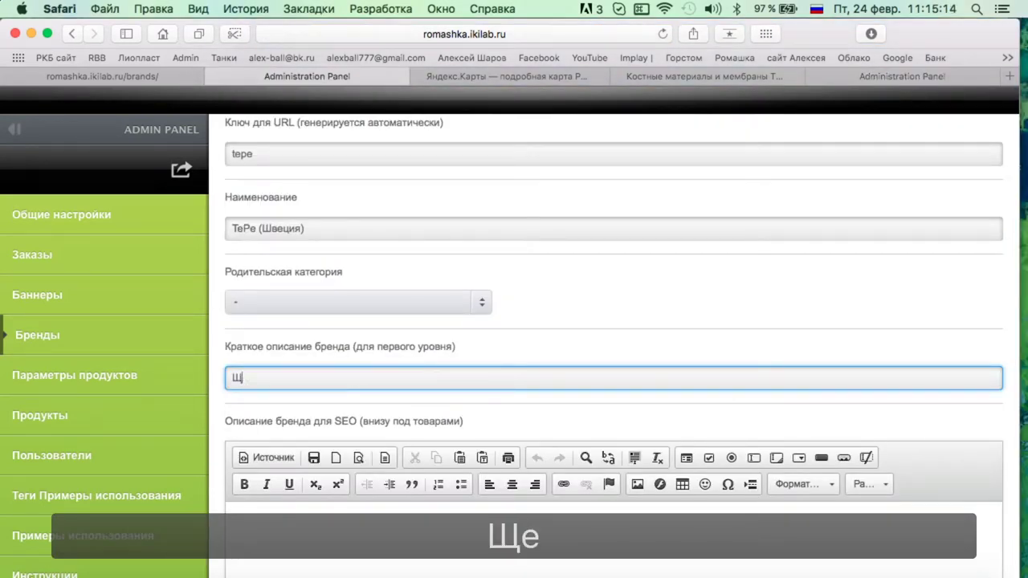
type("етки, ершики, ")
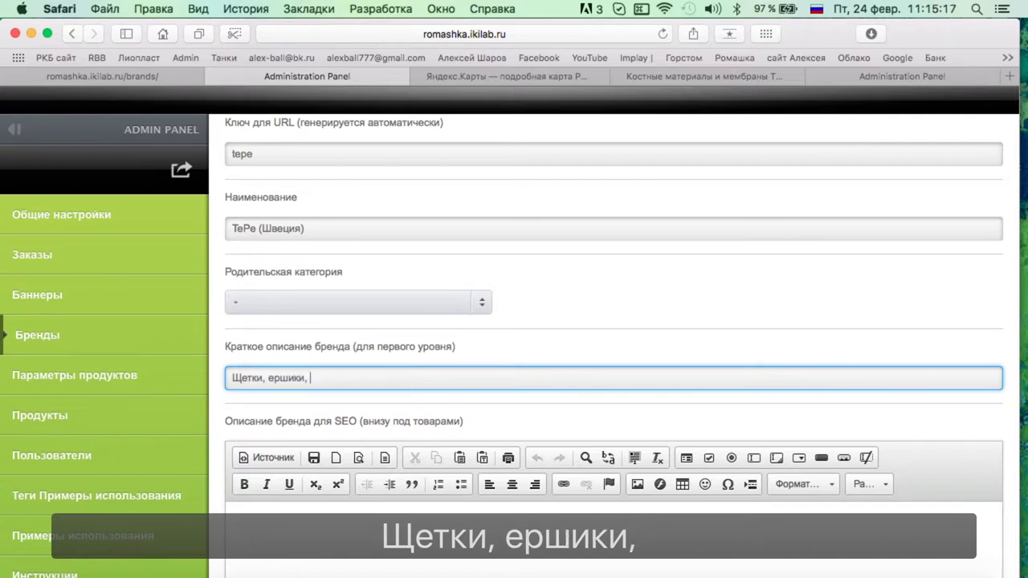
type("флоссы")
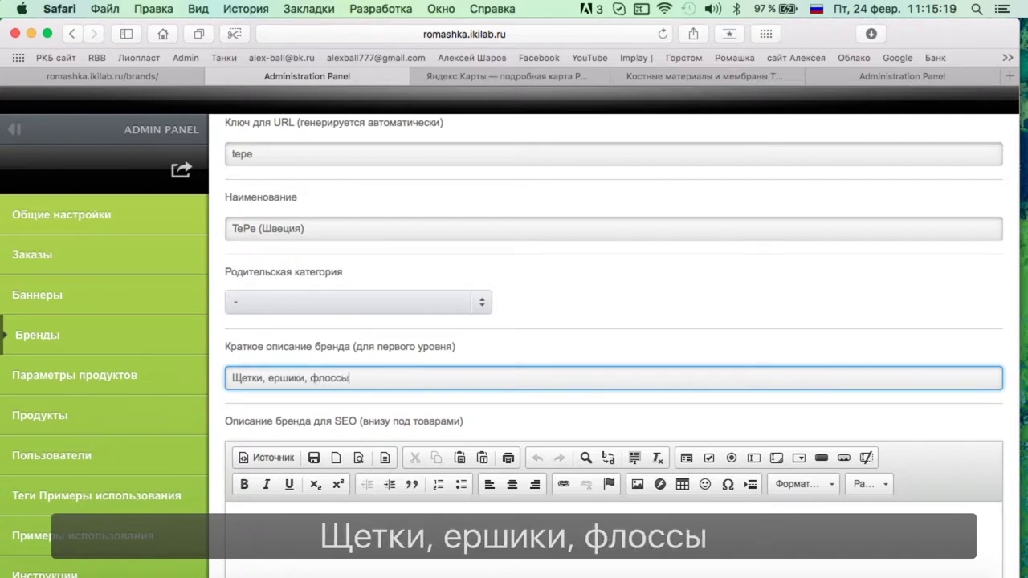
type(", инд")
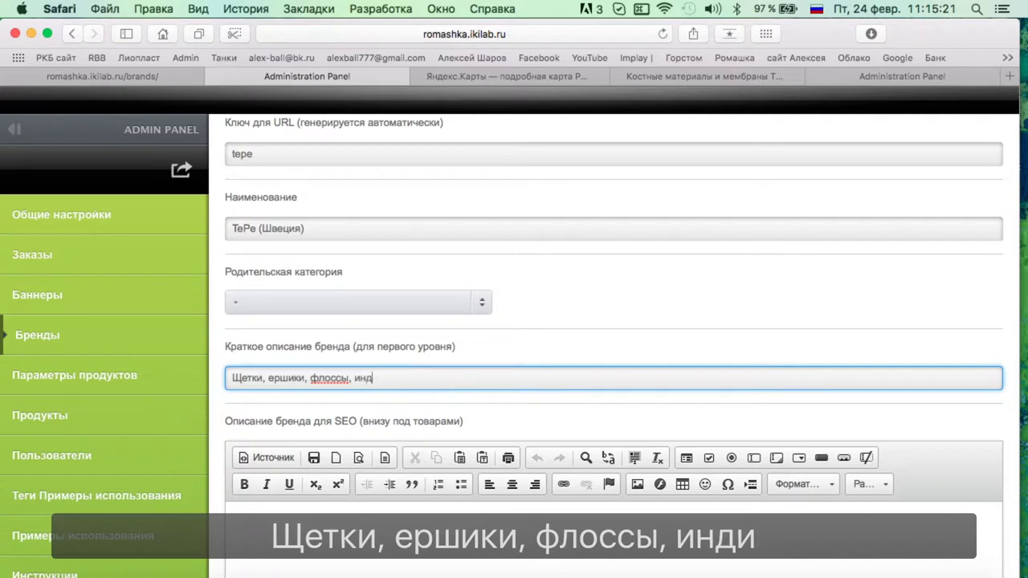
type("икаторы нал")
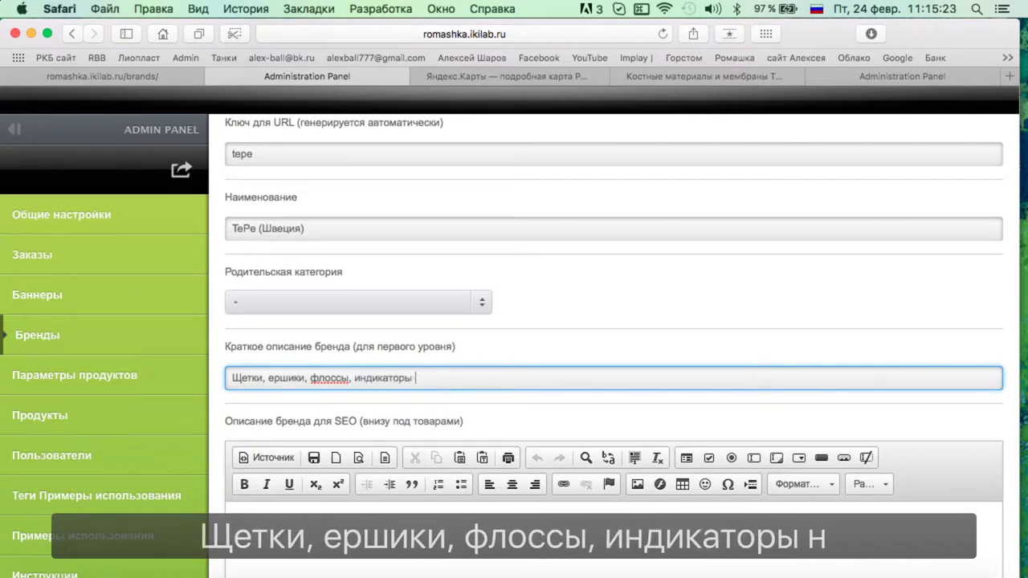
type("ета,")
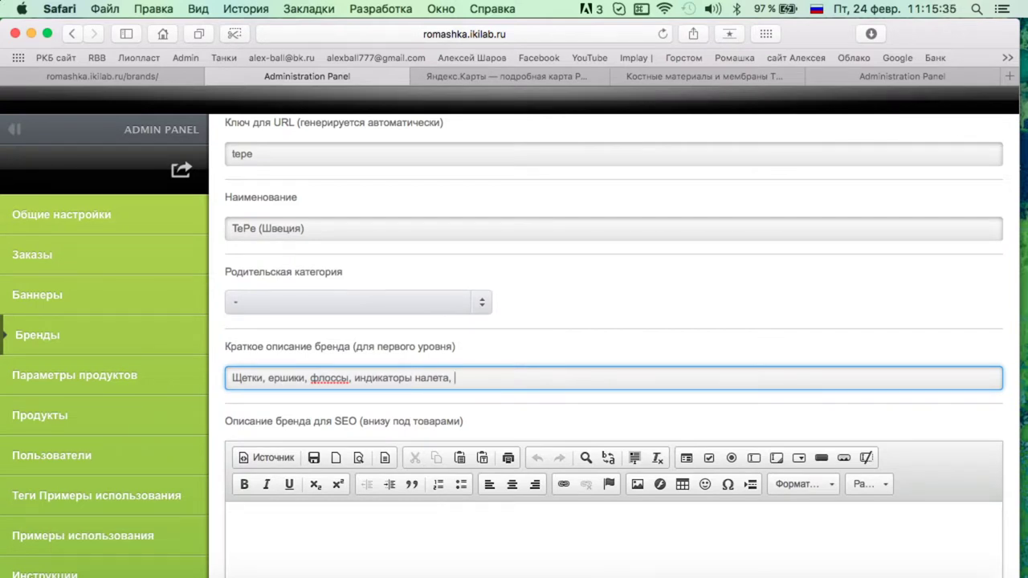
type("гели")
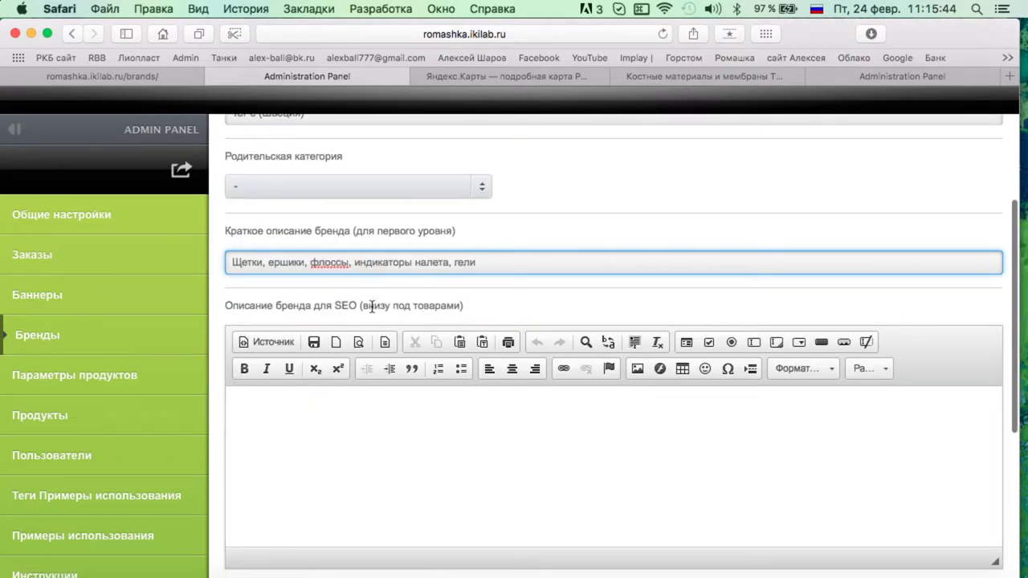
Switch to Finder and, in the text documents folder of "все материалы Ромашка", open the full lecture on all products
scroll(445, 305, "down", 2)
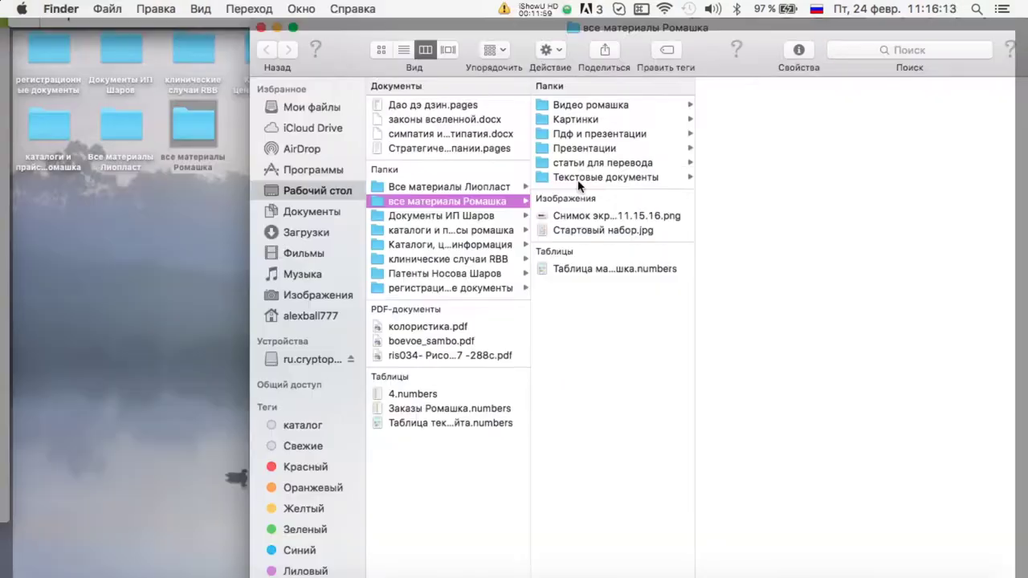
left_click(580, 178)
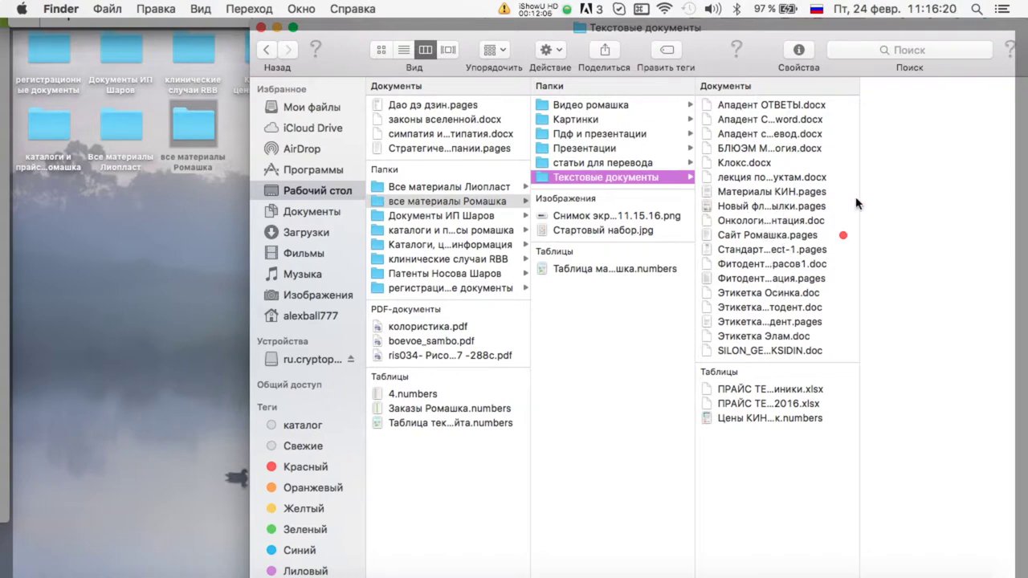
left_click_drag(860, 197, 918, 197)
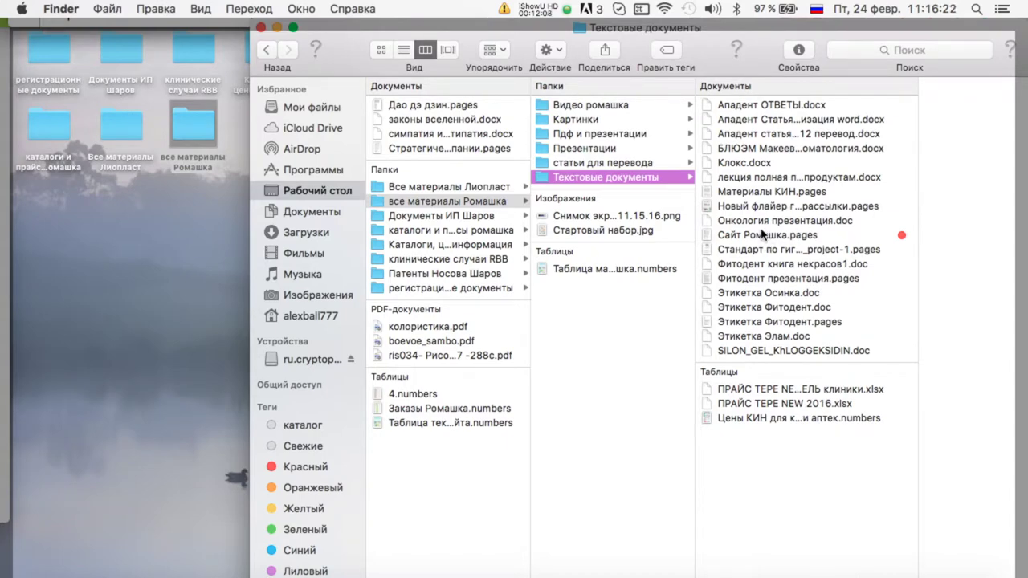
left_click(757, 175)
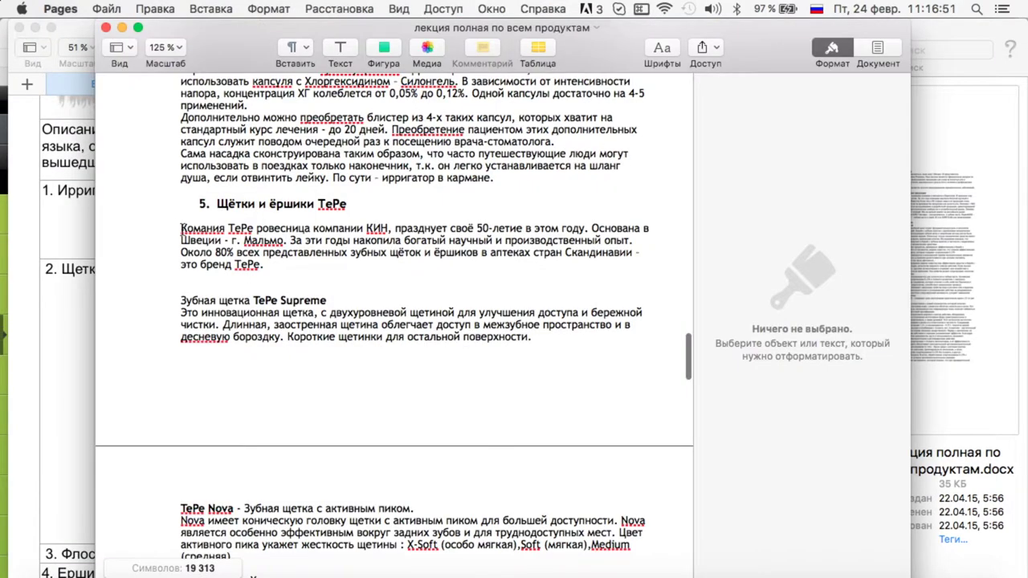
Copy the introductory company paragraph of section 5, "Щётки и ёршики TePe", and mark it with a green character fill
left_click_drag(181, 228, 318, 268)
key("super+c")
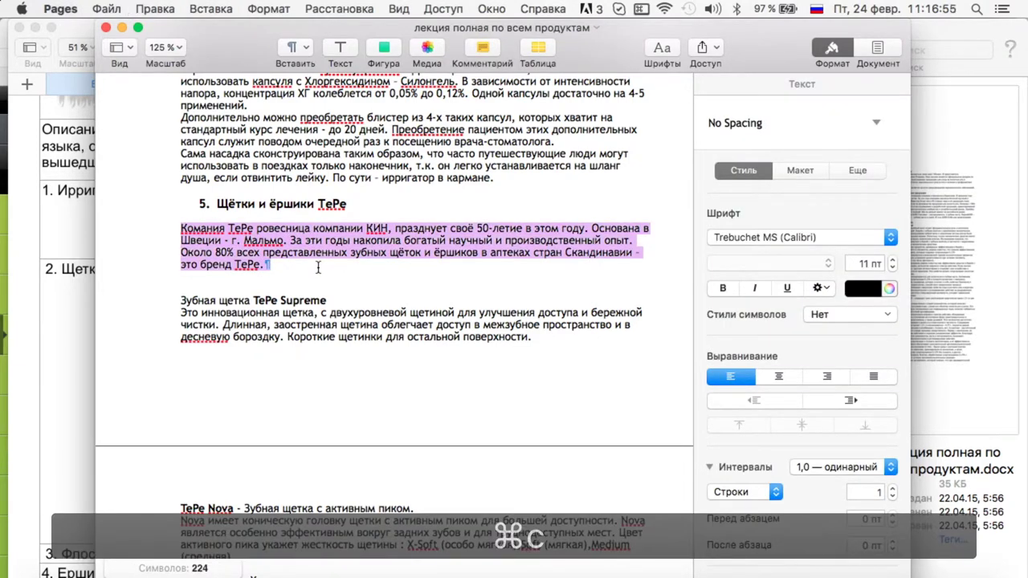
left_click(821, 287)
left_click(890, 484)
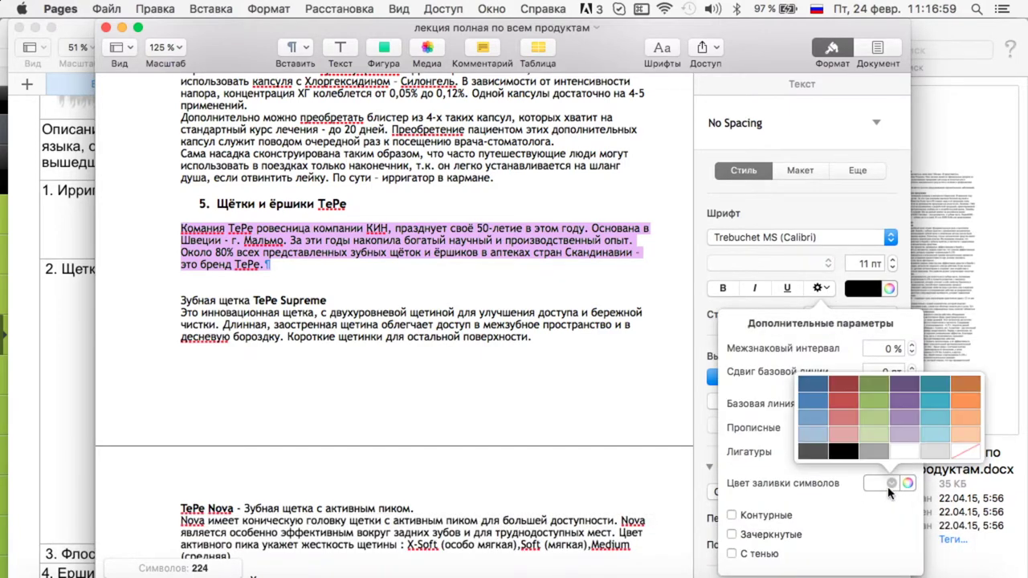
left_click(882, 417)
left_click(630, 281)
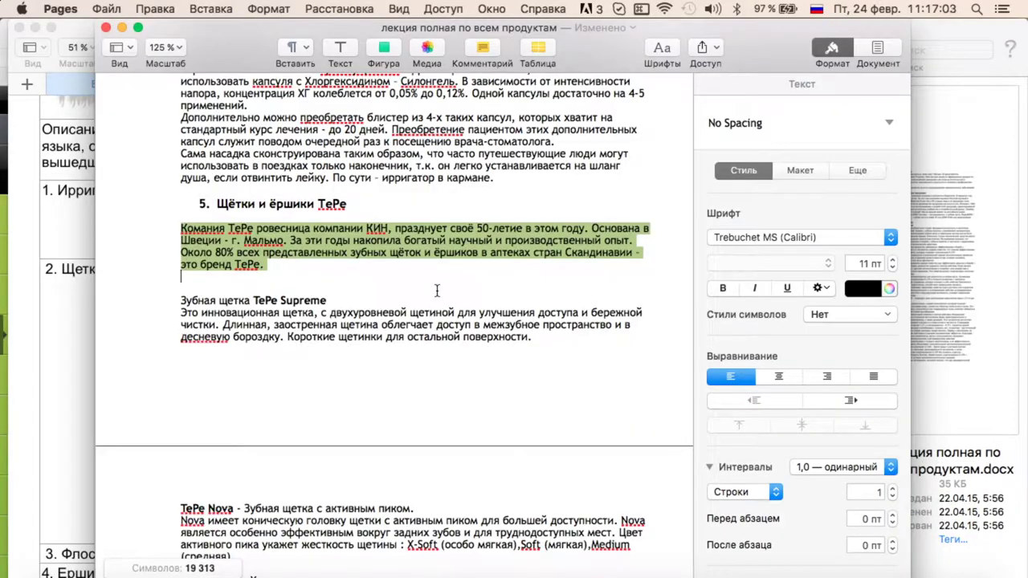
Look through the lecture document's product sections, from the KIN products to the TePe toothbrush descriptions
scroll(436, 291, "up", 20)
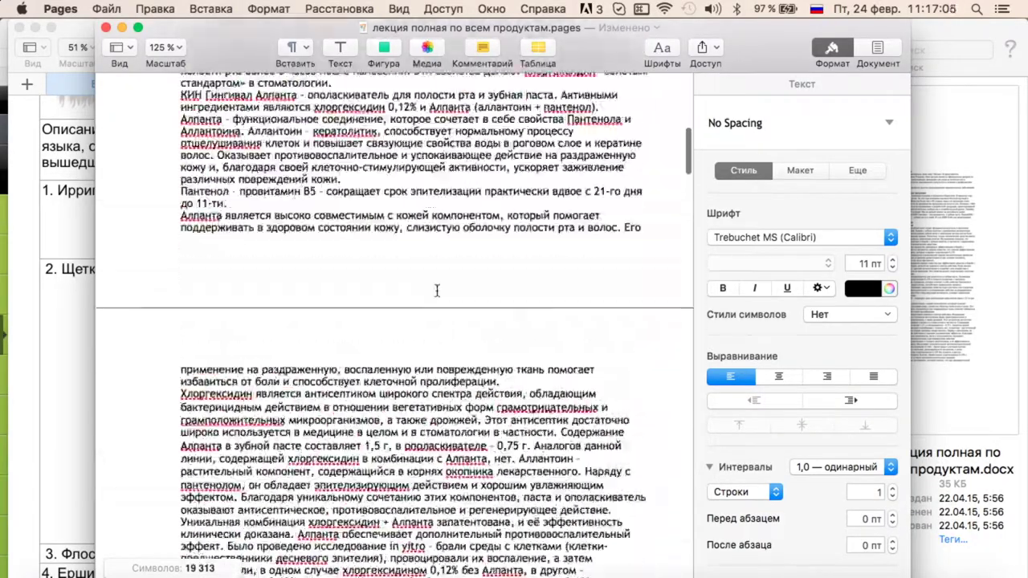
scroll(437, 291, "up", 5)
scroll(437, 291, "down", 15)
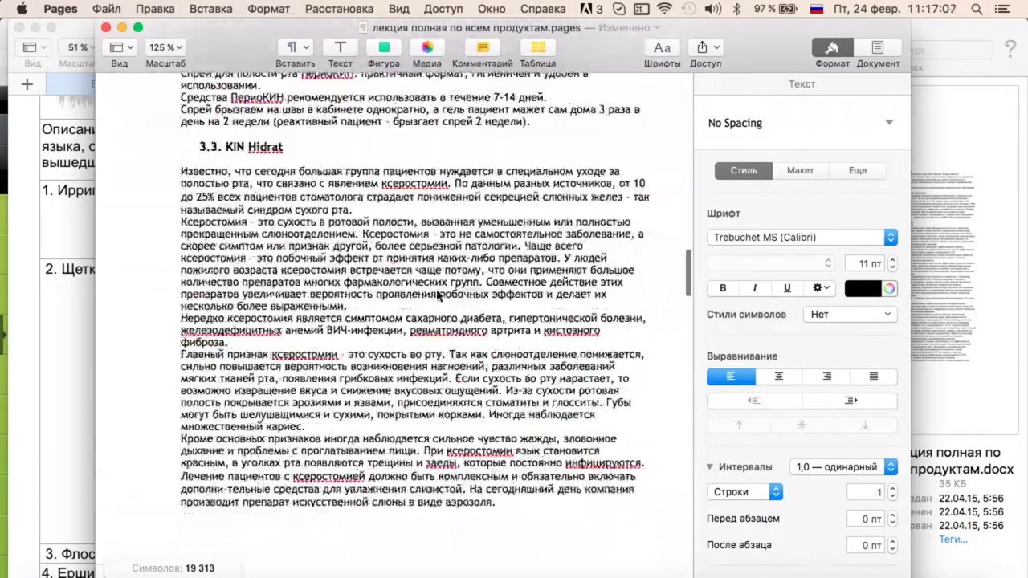
scroll(437, 290, "down", 15)
scroll(417, 240, "up", 4)
scroll(408, 216, "down", 1)
scroll(436, 252, "down", 15)
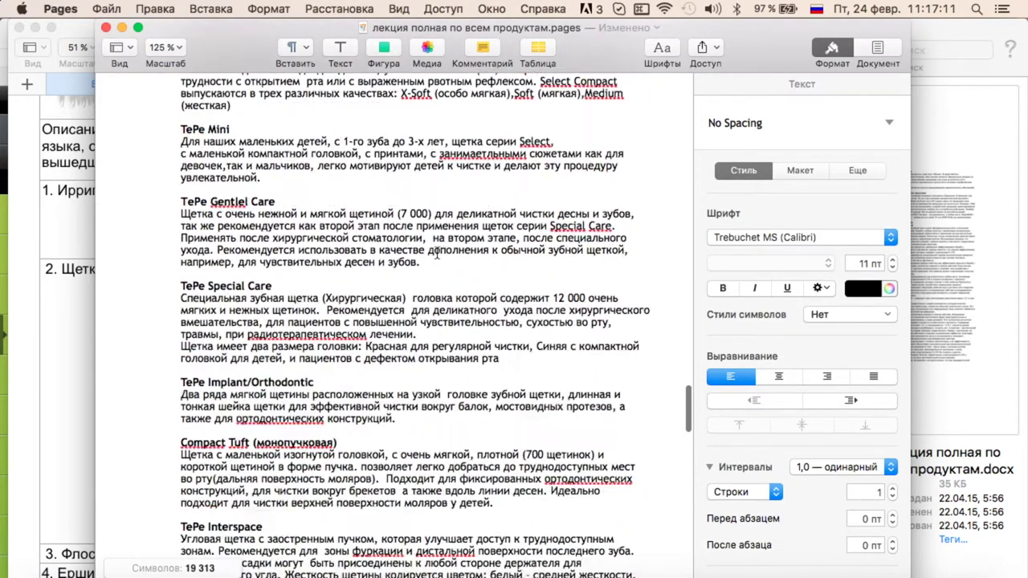
scroll(438, 253, "down", 2)
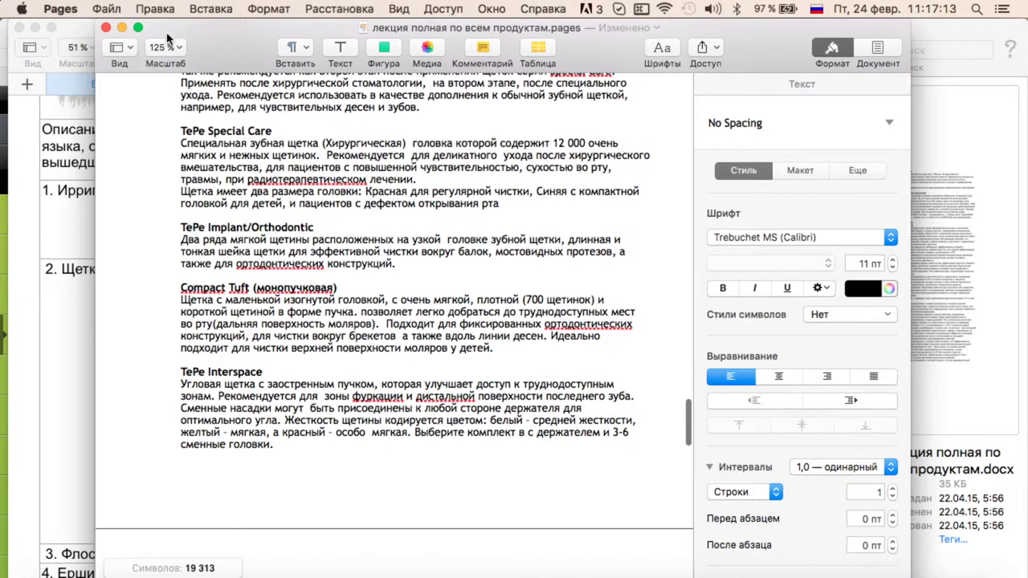
Switch to Safari, paste the copied paragraph into TePe's SEO brand description and remove its formatting
key("cmd+Tab")
key("cmd+v")
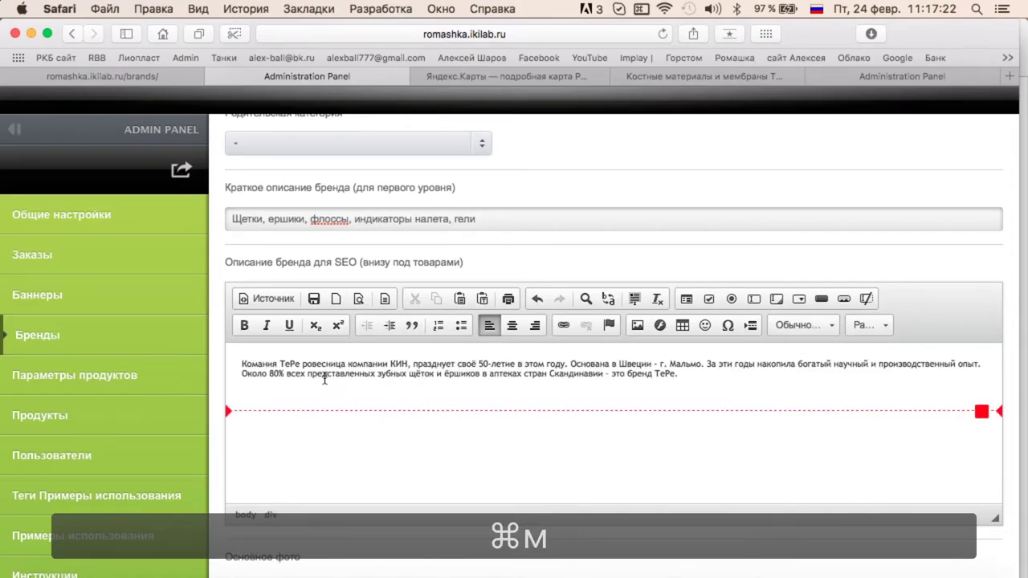
key("cmd+a")
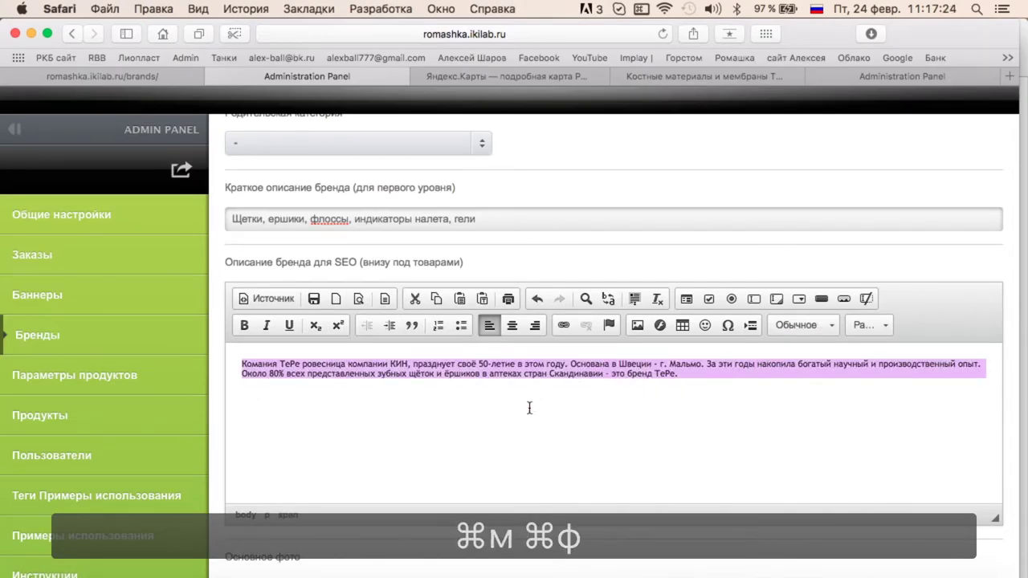
left_click(657, 299)
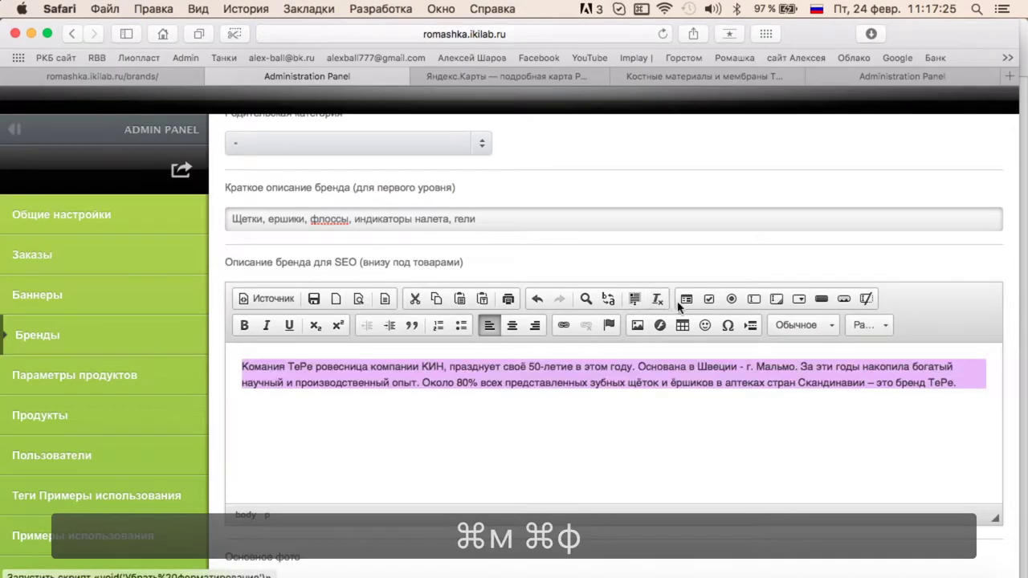
Correct the misspelled first word of the SEO description to "Компания"
left_click(567, 457)
left_click_drag(261, 365, 264, 392)
type("п")
key("cmd+z")
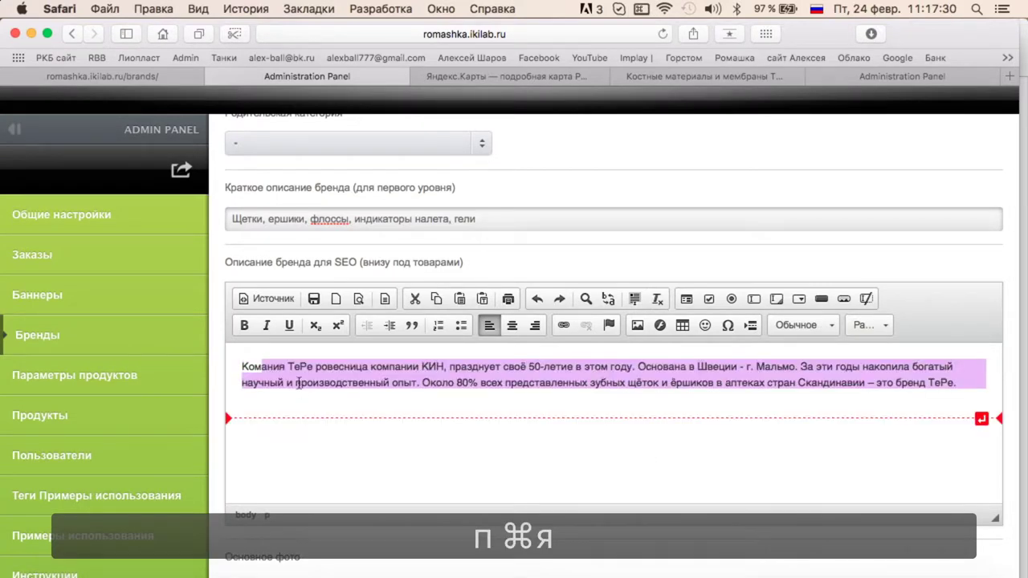
left_click(262, 365)
type("п")
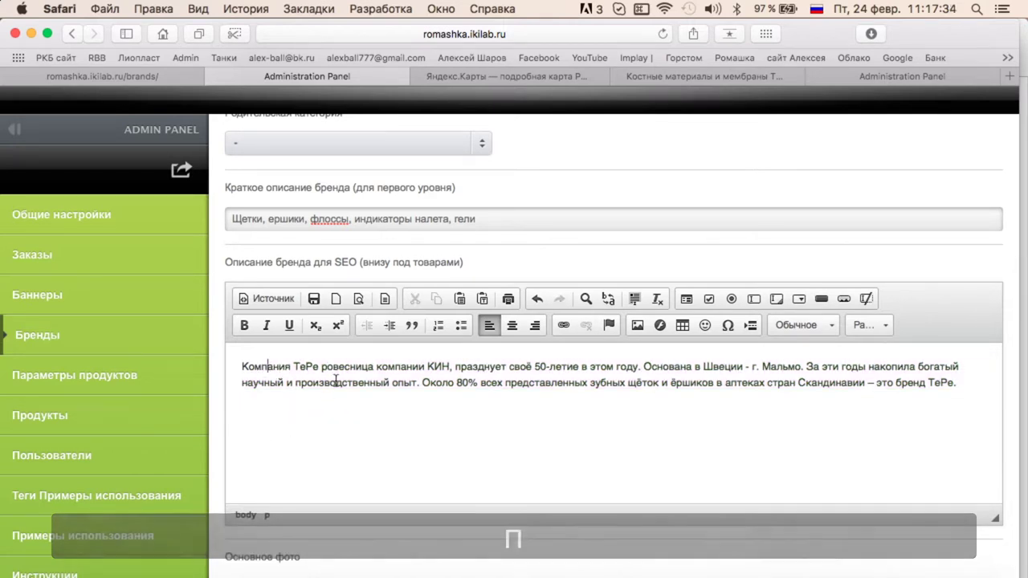
In the first sentence, delete "ровесница компании КИН," and replace "празднует" with "отпраздновала"
left_click_drag(322, 367, 452, 370)
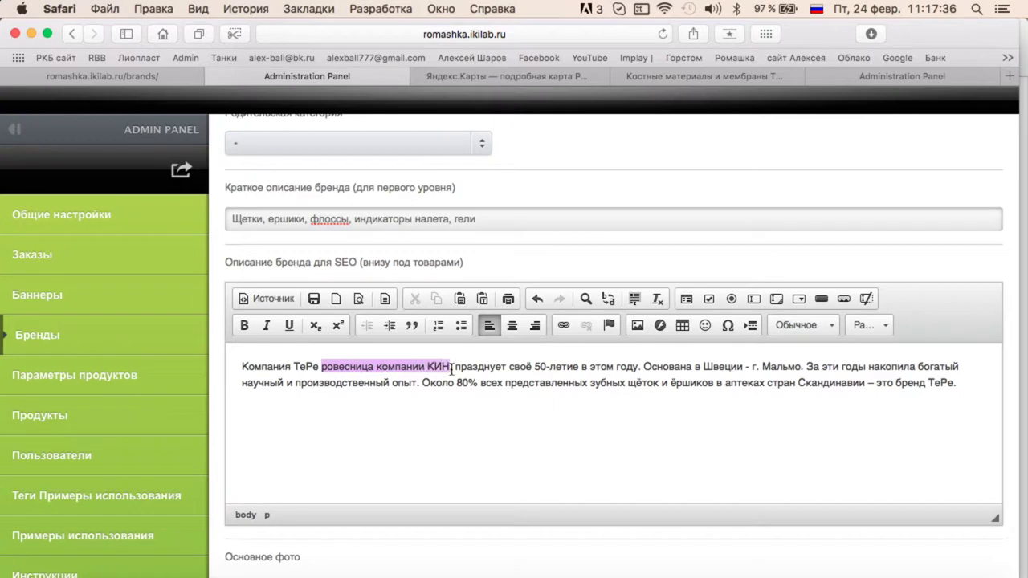
key("BackSpace")
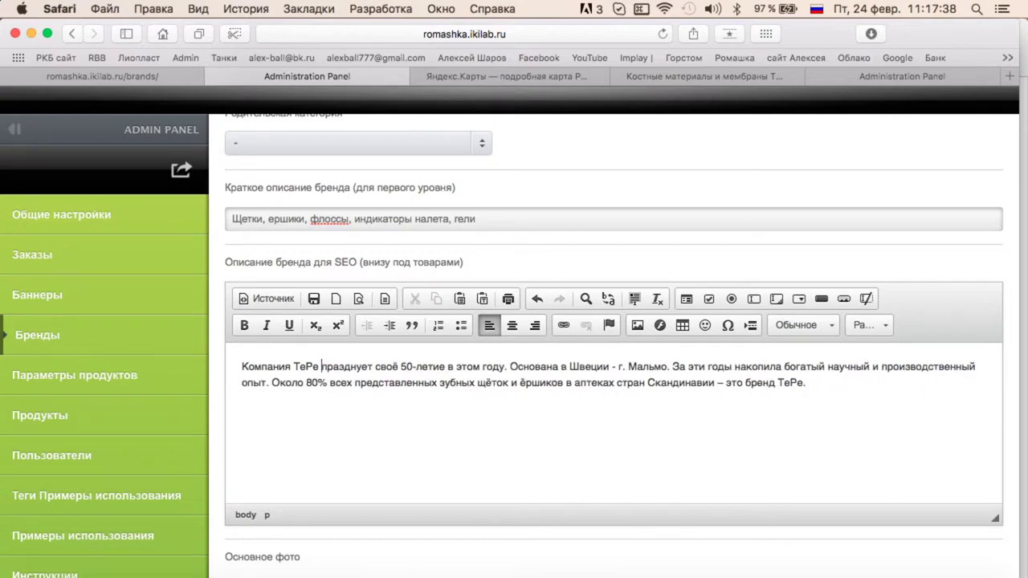
double_click(338, 366)
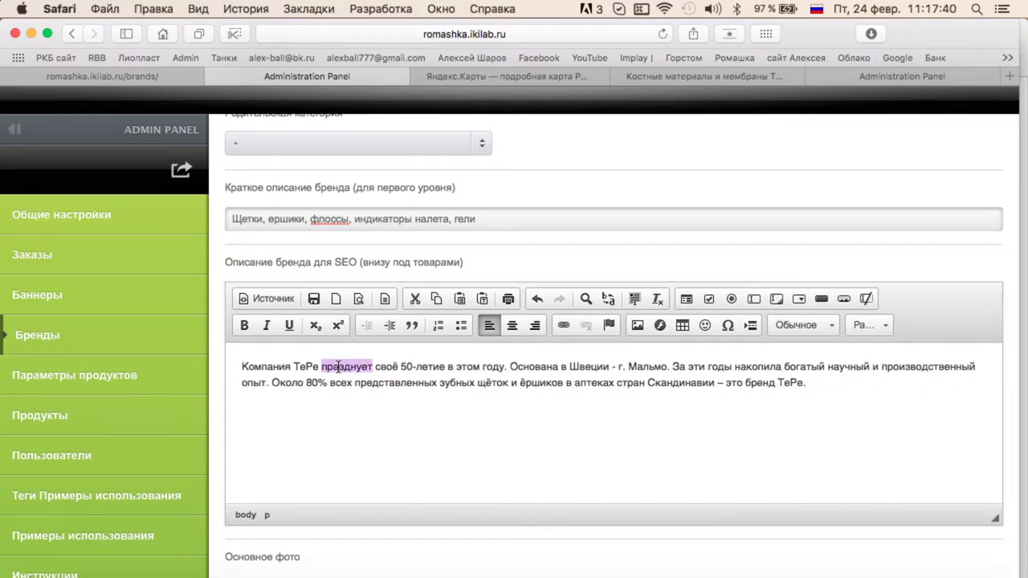
type("отпраздновала")
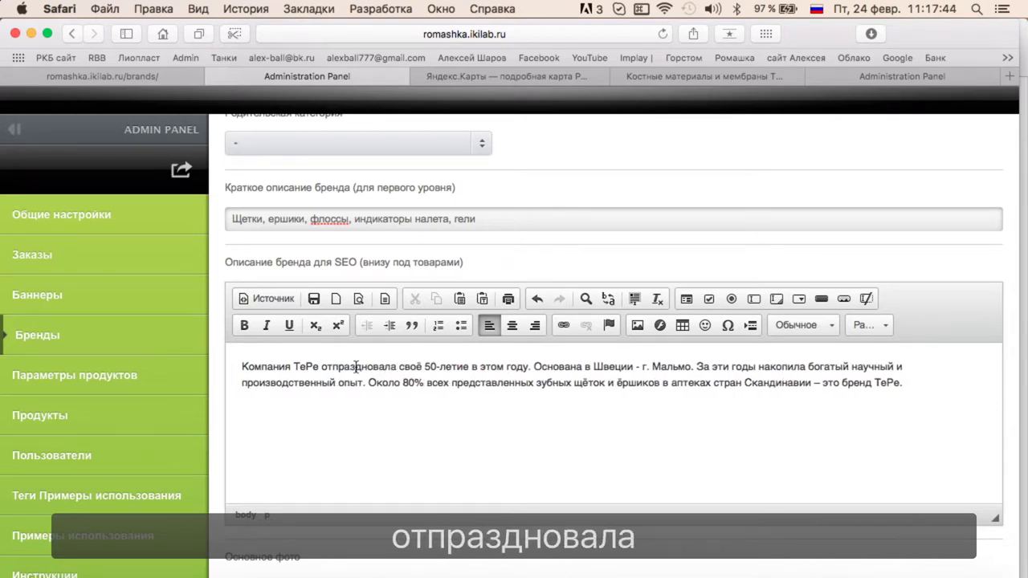
Change the anniversary date in the first sentence from "этом году" to "2015 году"
left_click(481, 366)
type("2015 году")
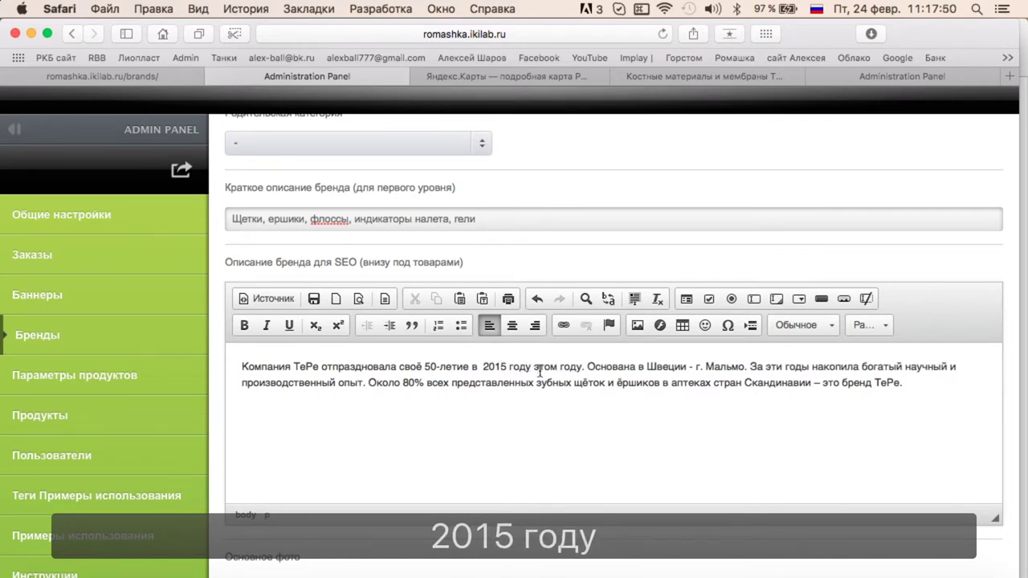
double_click(570, 366)
key("BackSpace")
double_click(544, 366)
key("BackSpace")
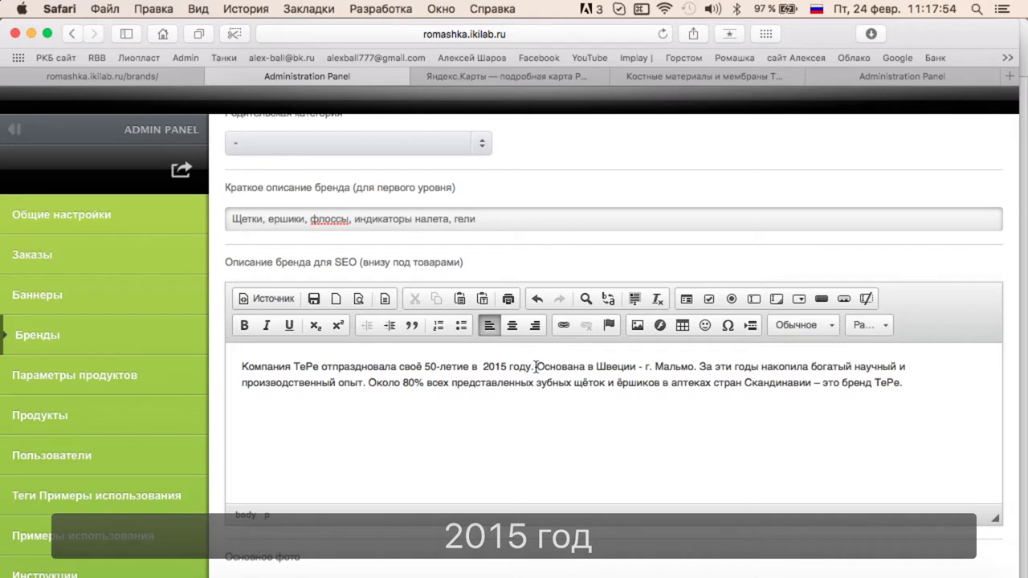
Reword the founding sentence as "Основана в Швеции, городе Мальмо." and start new paragraphs at "За эти годы" and "Около 80%"
key("Return")
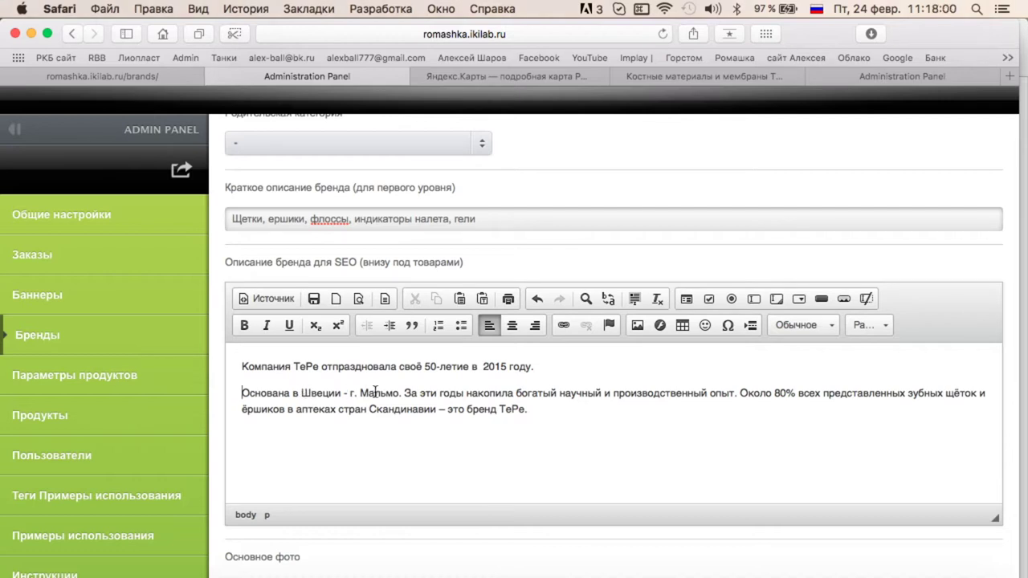
left_click(351, 393)
key("BackSpace")
key("BackSpace")
type(",")
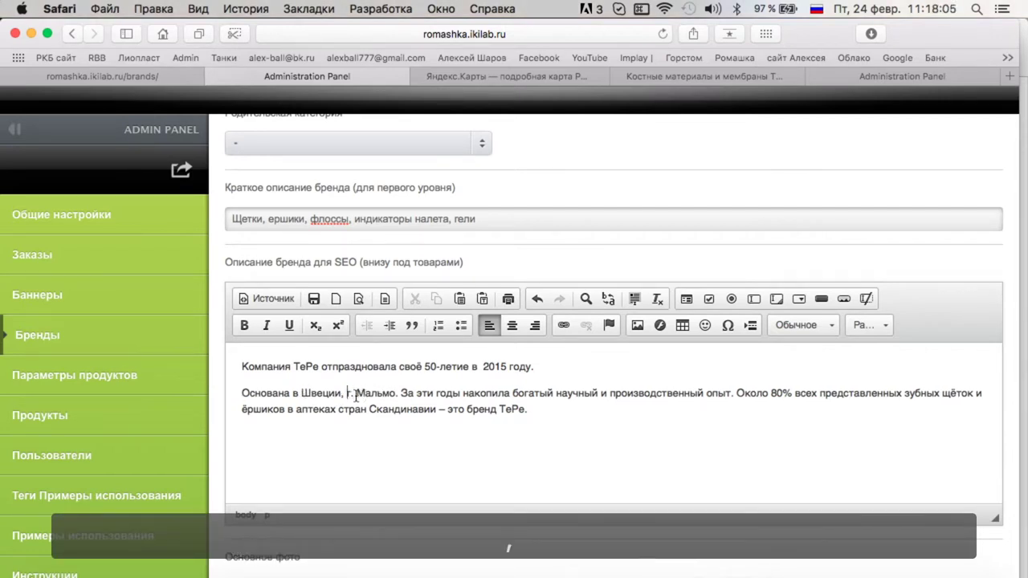
left_click(358, 394)
key("BackSpace")
key("BackSpace")
type("ороде Мальмо.")
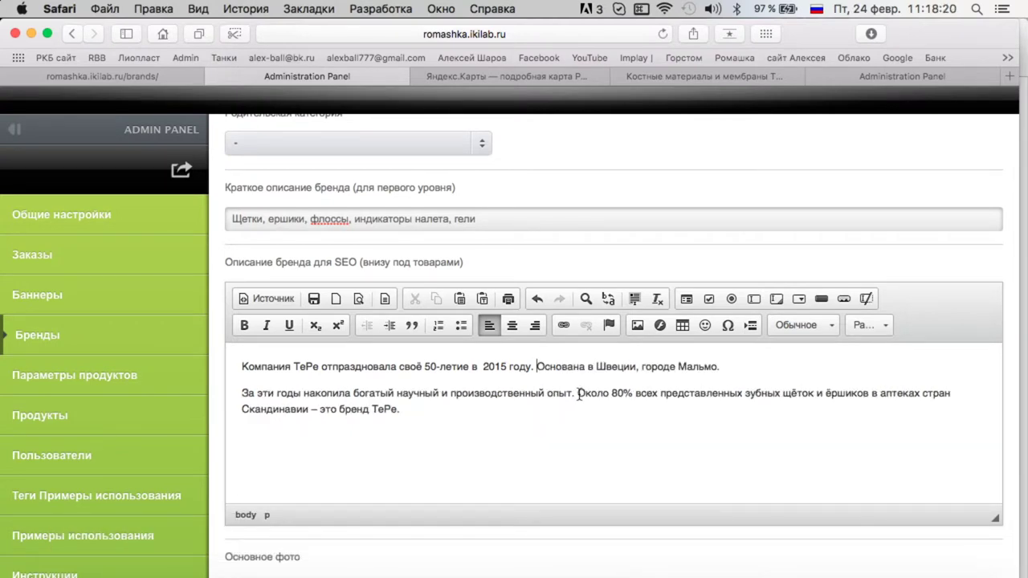
key("Return")
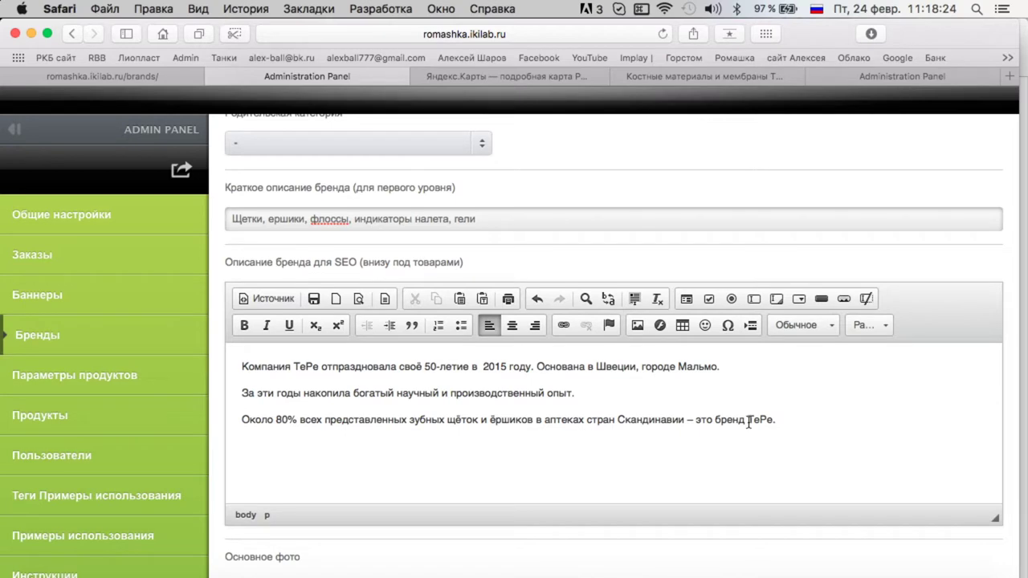
key("super+Right")
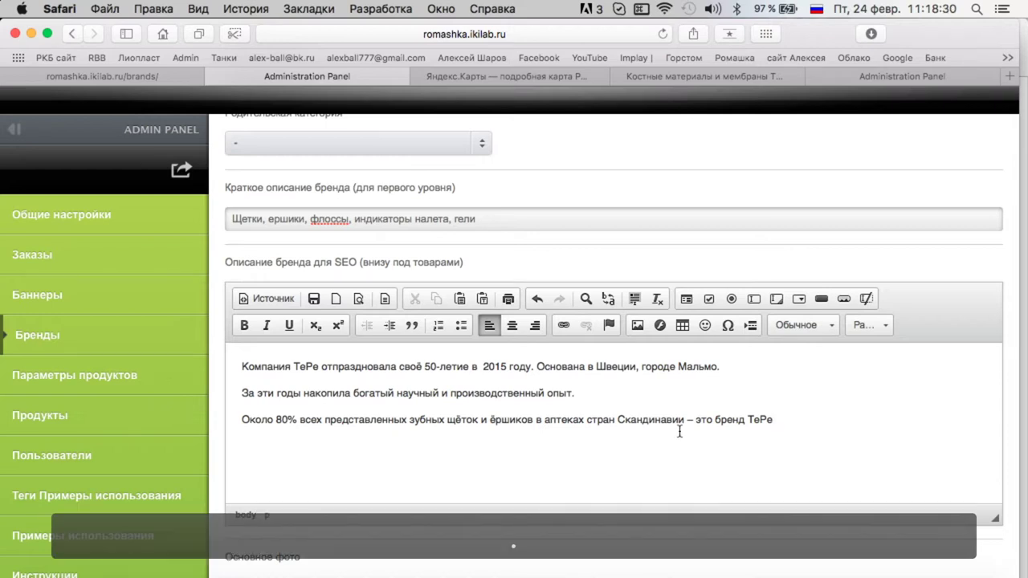
End the last paragraph of the SEO description with a period and delete the empty lines below it
key("super+Up")
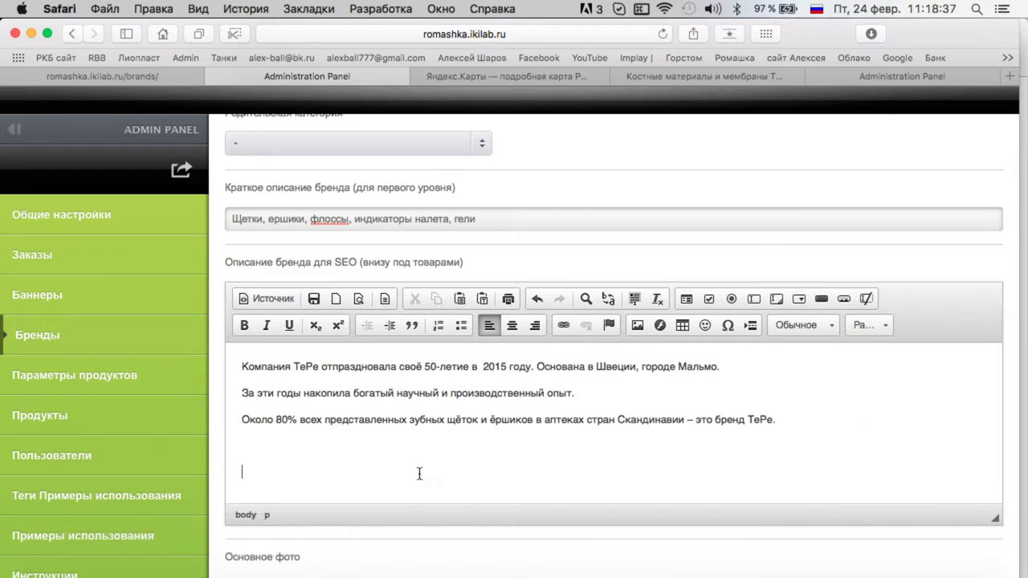
left_click_drag(291, 450, 307, 512)
left_click(376, 488)
left_click_drag(373, 487, 470, 523)
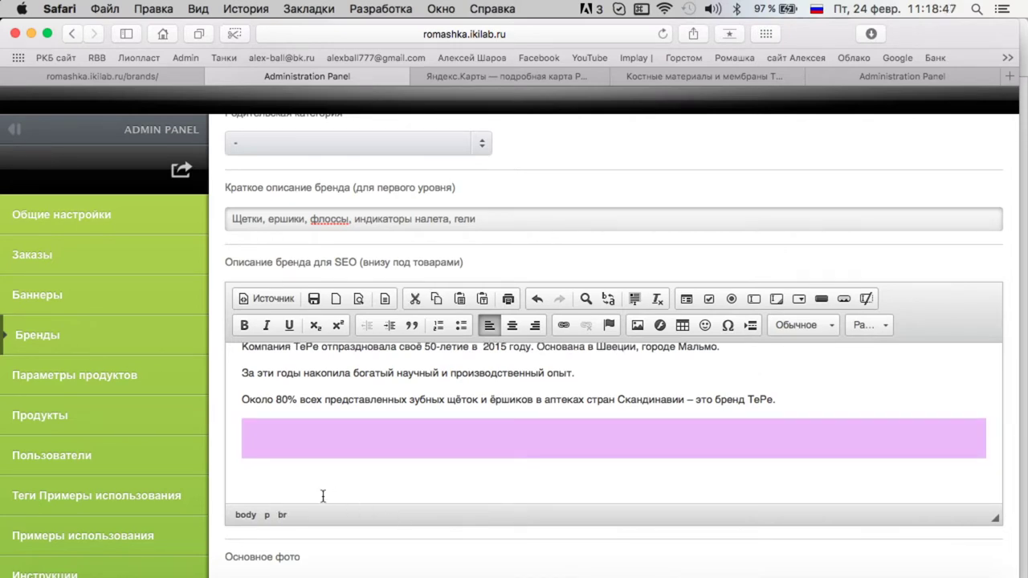
key("BackSpace")
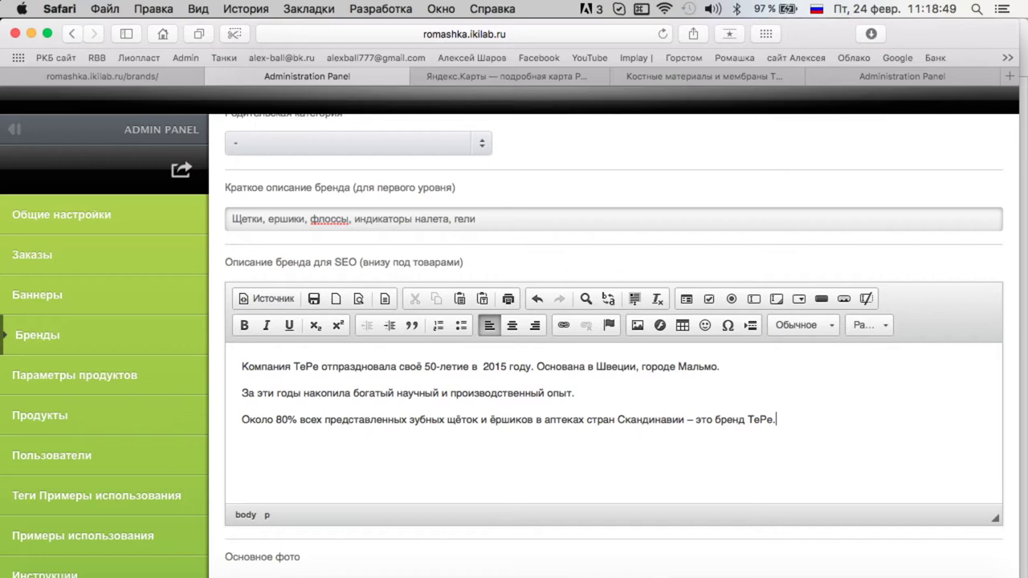
Save the TePe brand and reload the public brands page to check the updated entry
scroll(491, 427, "down", 5)
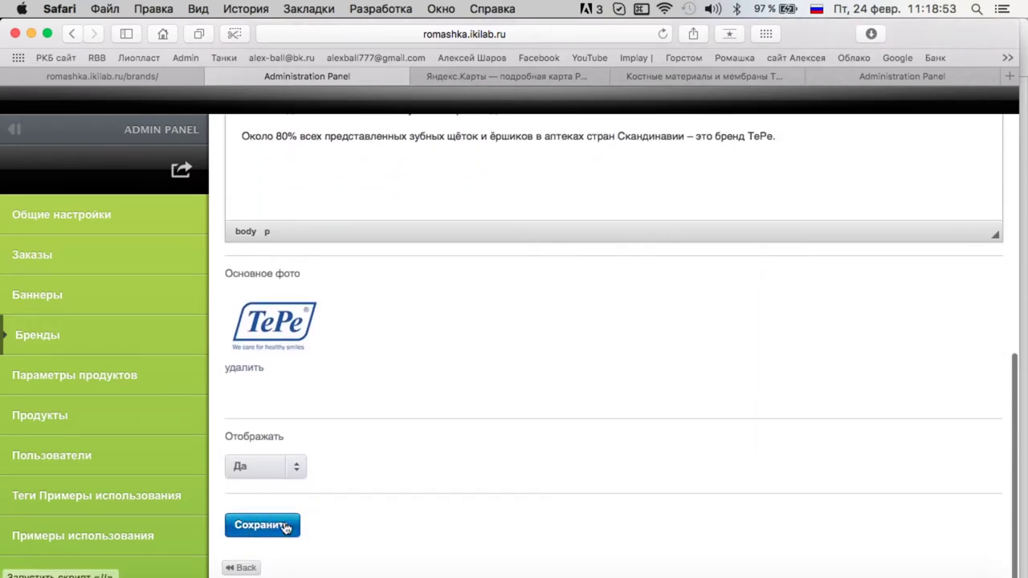
left_click(285, 523)
left_click(80, 77)
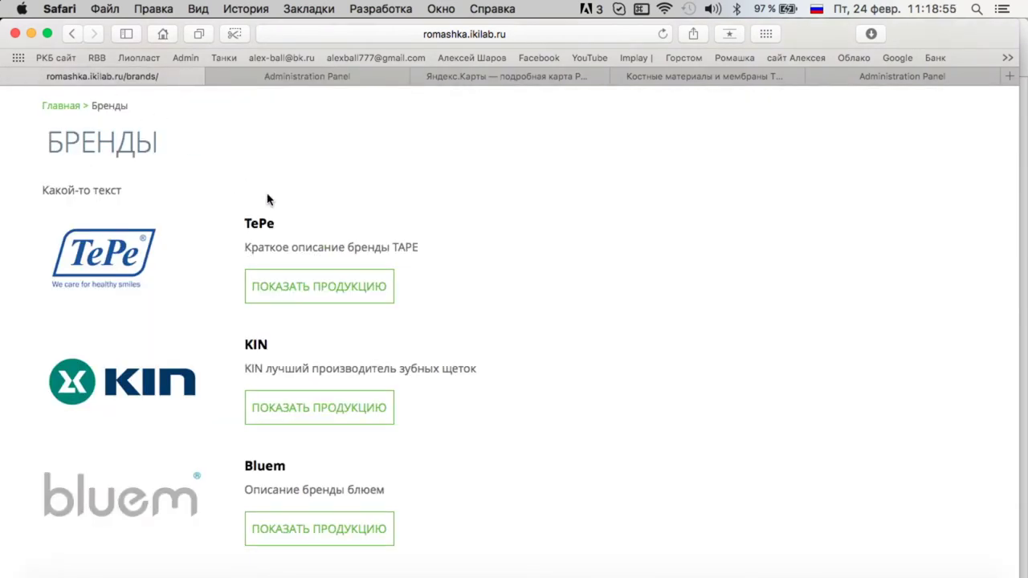
key("super+r")
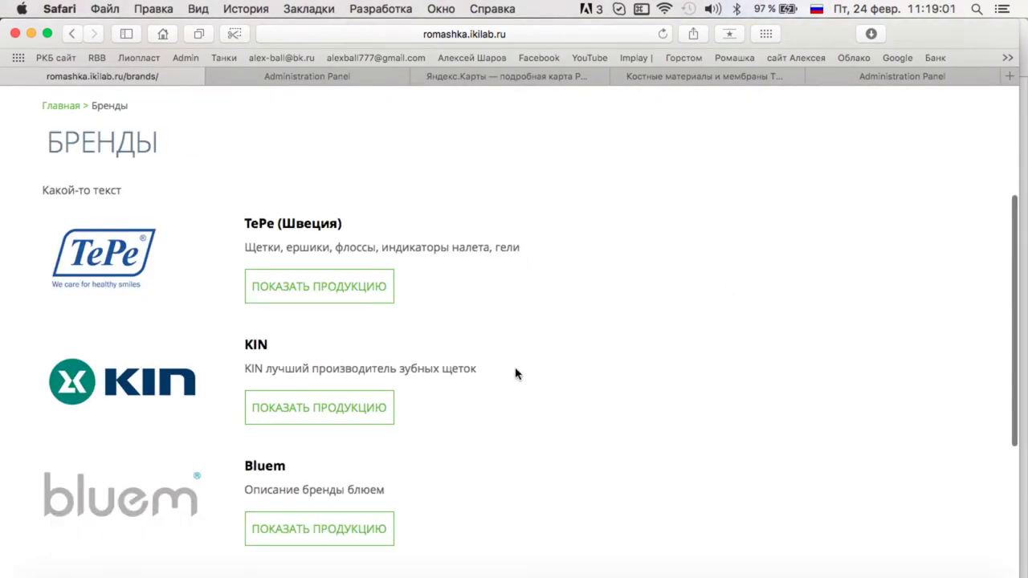
Append a second copy of "Щетки, ершики, флоссы, индикаторы налета, гели" to TePe's short description and save the brand
left_click(318, 76)
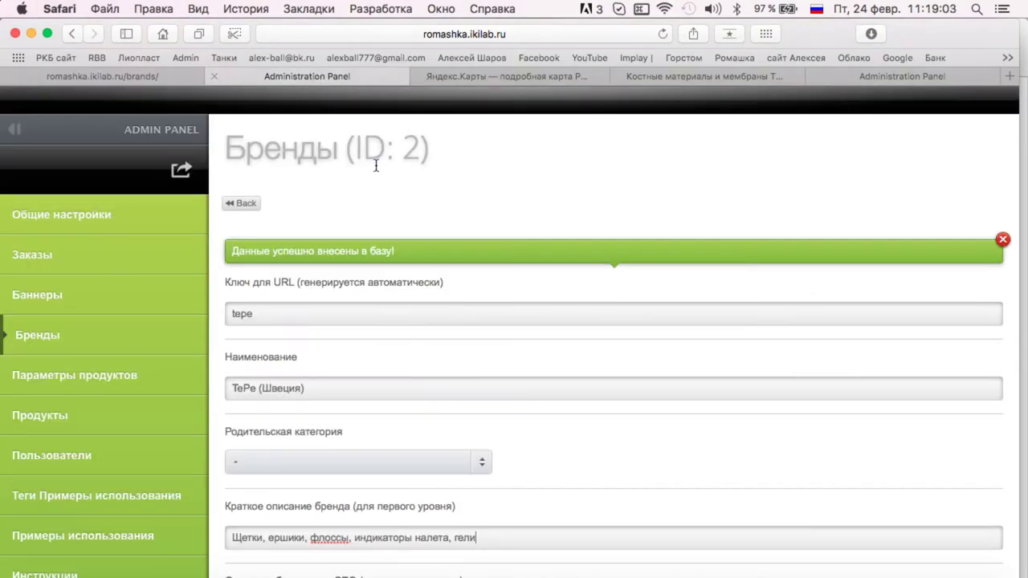
scroll(345, 342, "down", 5)
scroll(501, 278, "up", 1)
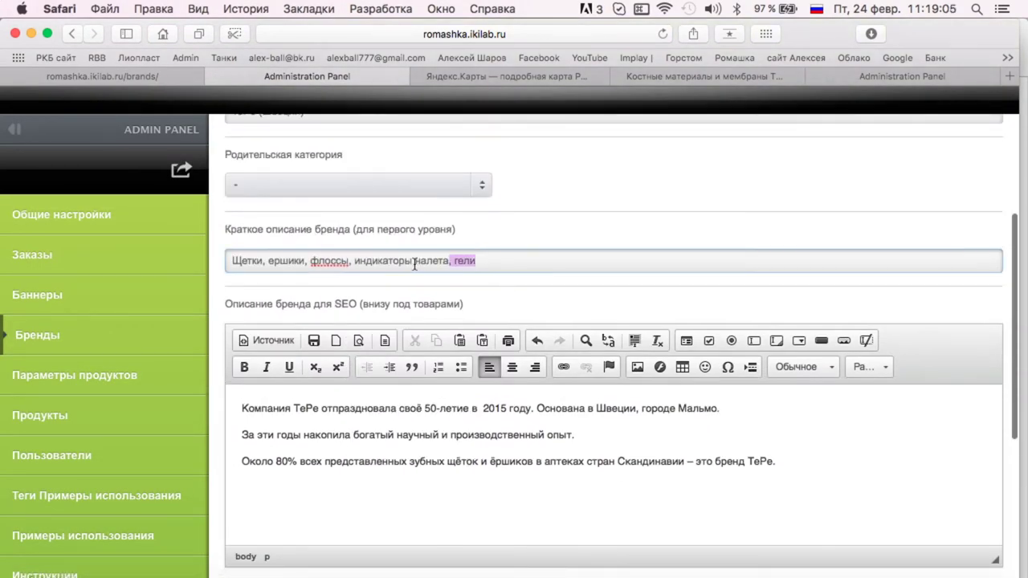
left_click_drag(500, 268, 73, 254)
key("super+c")
left_click(509, 264)
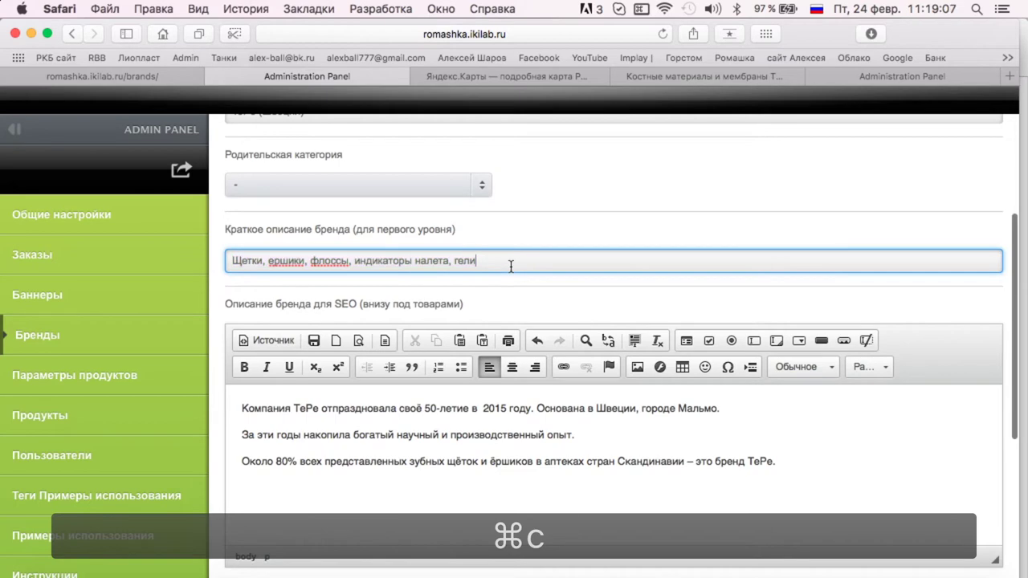
key("super+v")
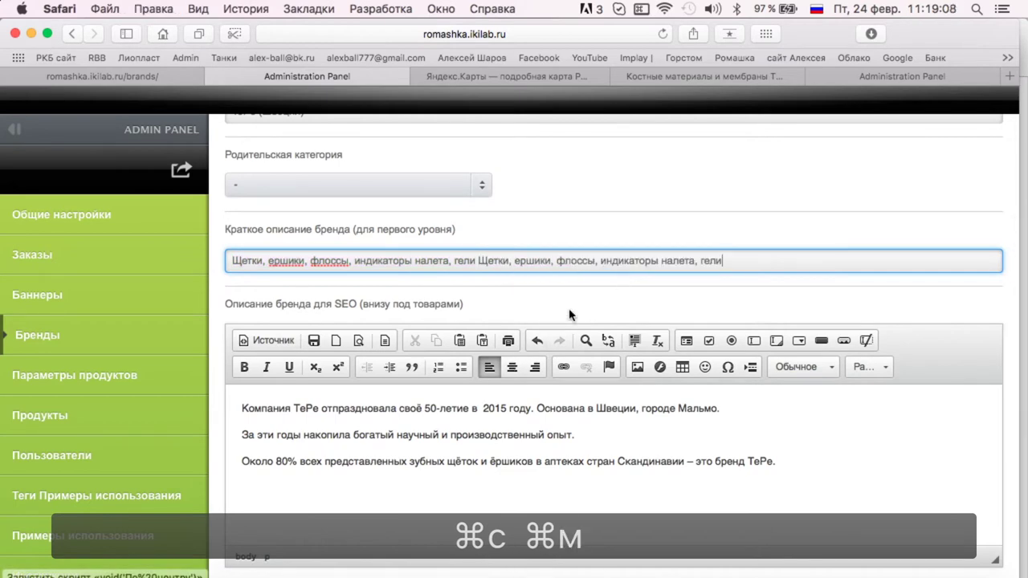
scroll(549, 337, "down", 5)
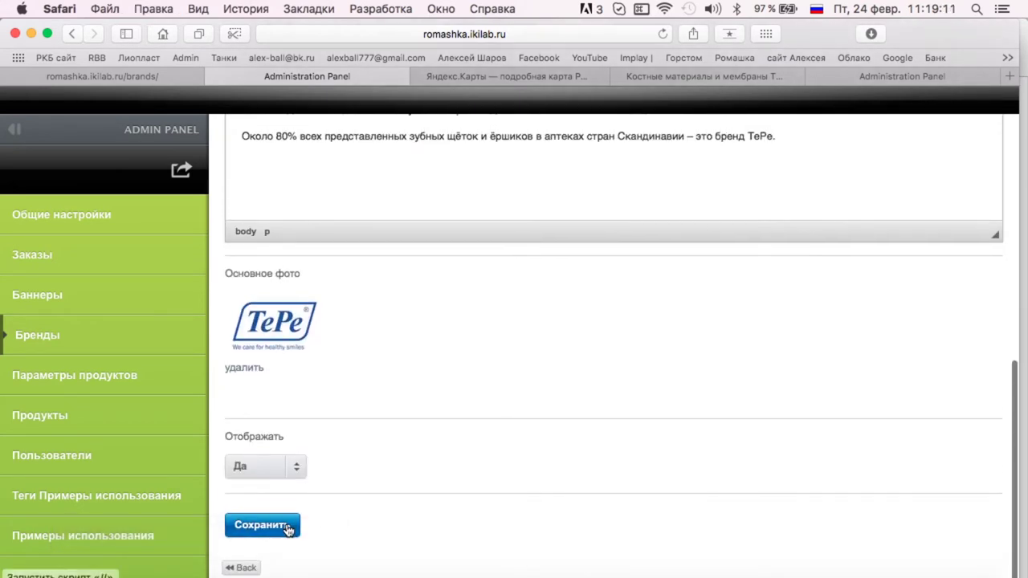
left_click(285, 526)
Reload the public brands page and examine how the brand list is laid out with the longer TePe description
left_click(160, 78)
key("super+r")
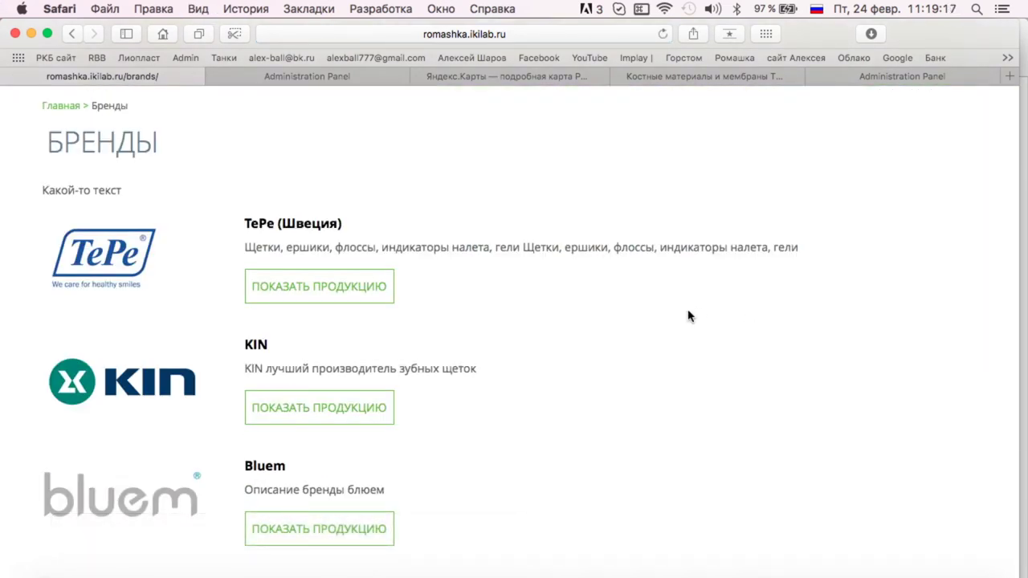
scroll(688, 315, "down", 5)
scroll(687, 321, "up", 4)
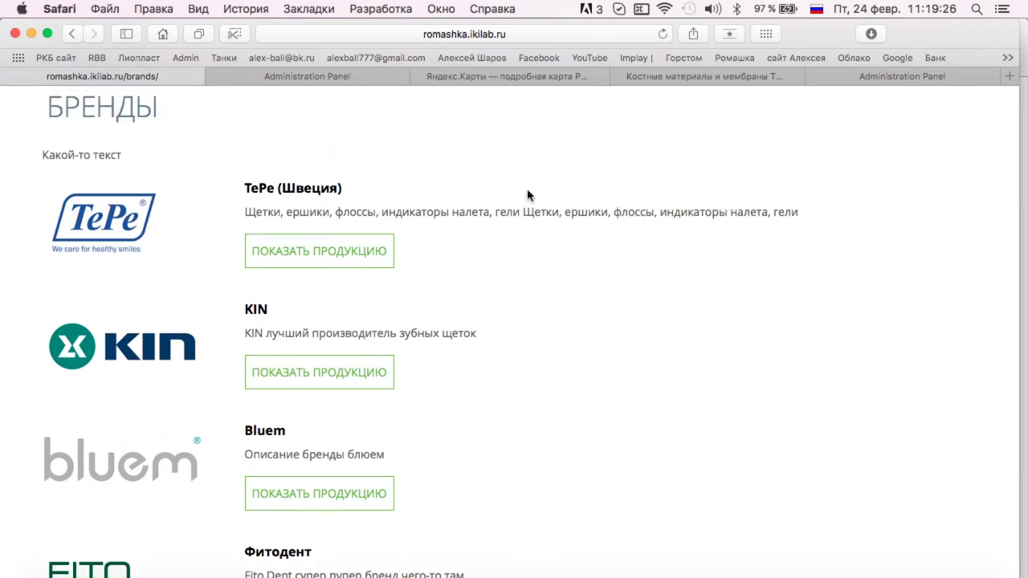
scroll(563, 295, "down", 5)
scroll(562, 295, "up", 5)
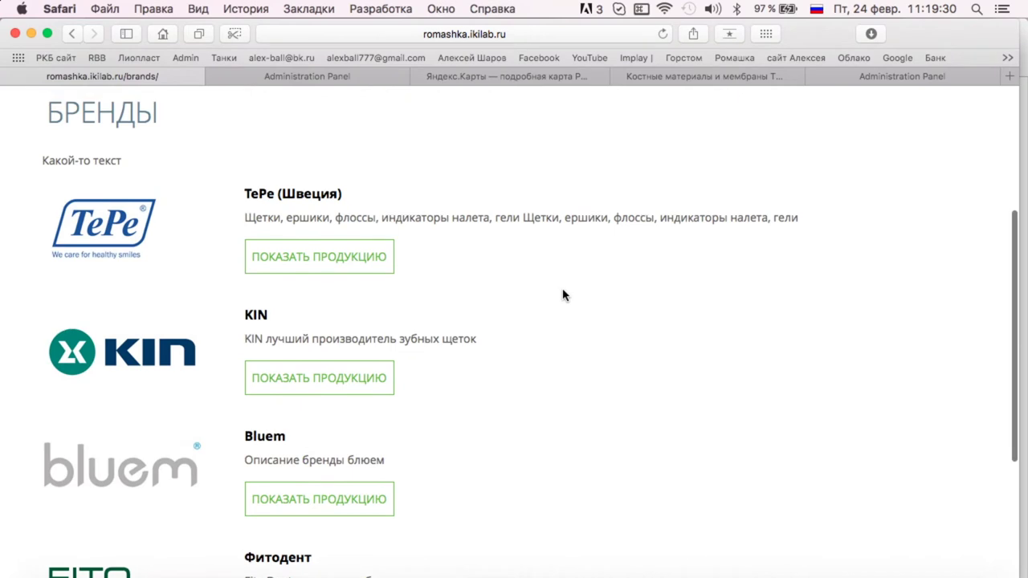
scroll(562, 295, "down", 2)
scroll(559, 197, "up", 3)
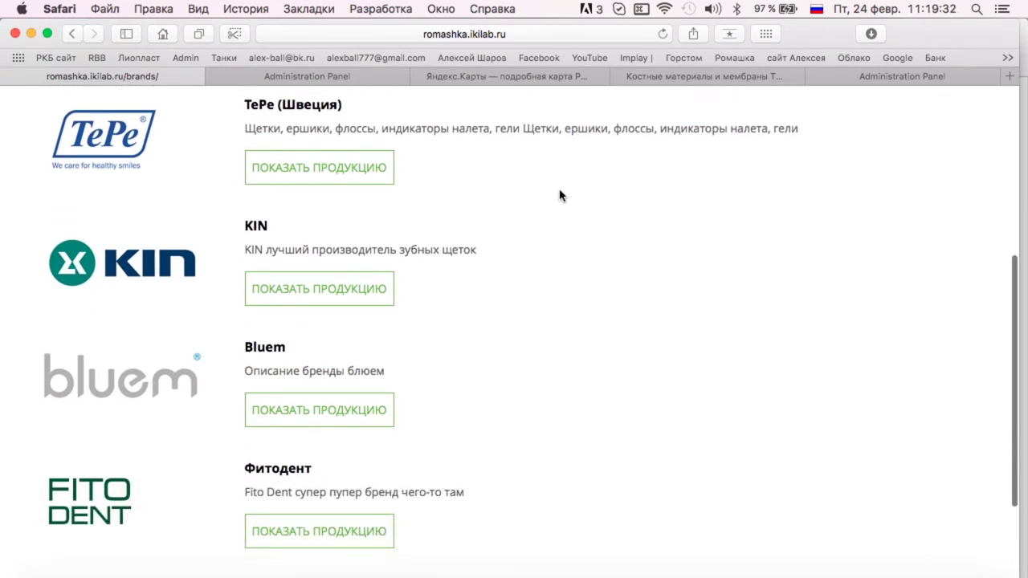
scroll(559, 195, "down", 3)
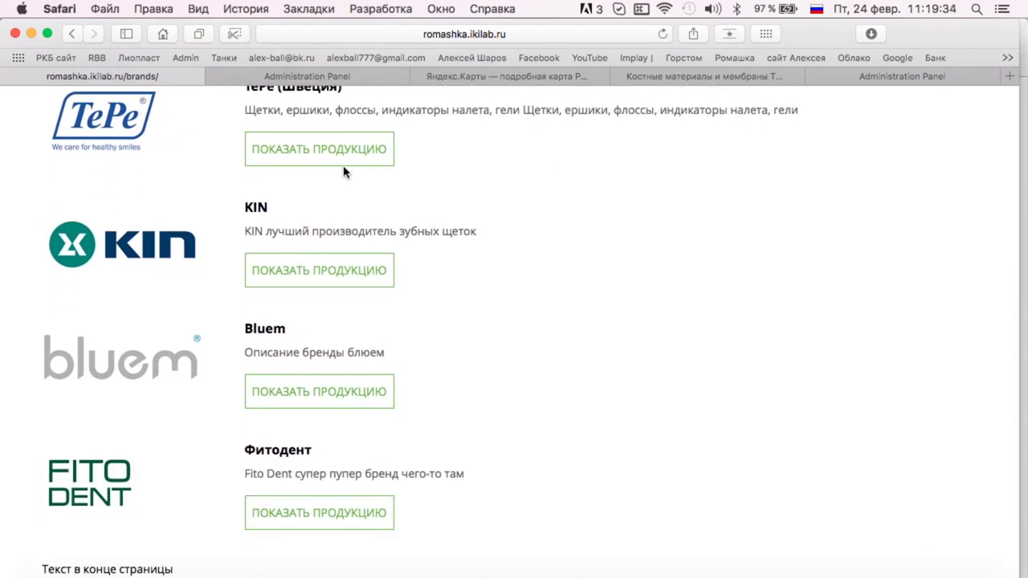
scroll(337, 334, "up", 1)
scroll(337, 334, "up", 4)
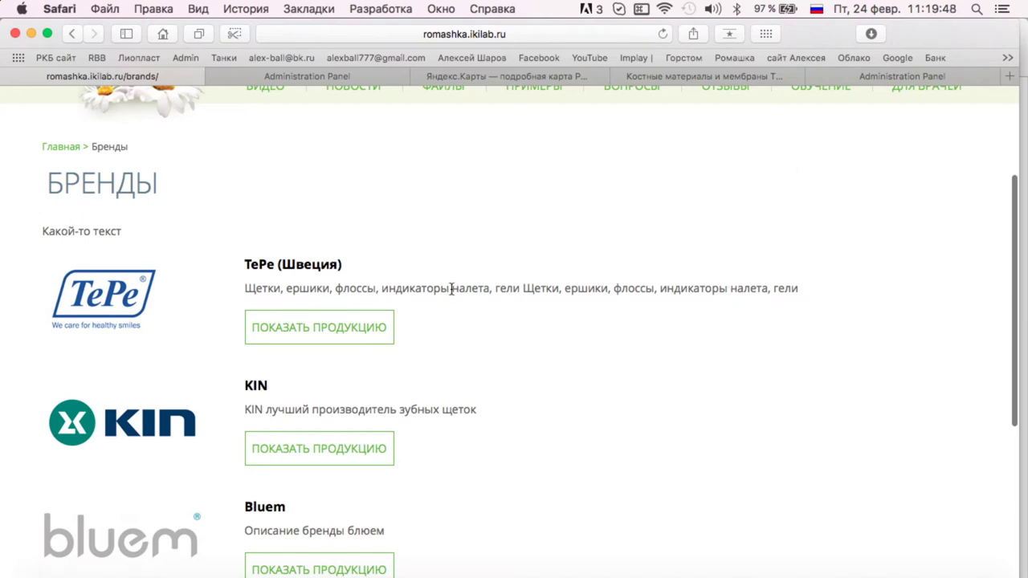
scroll(558, 326, "down", 4)
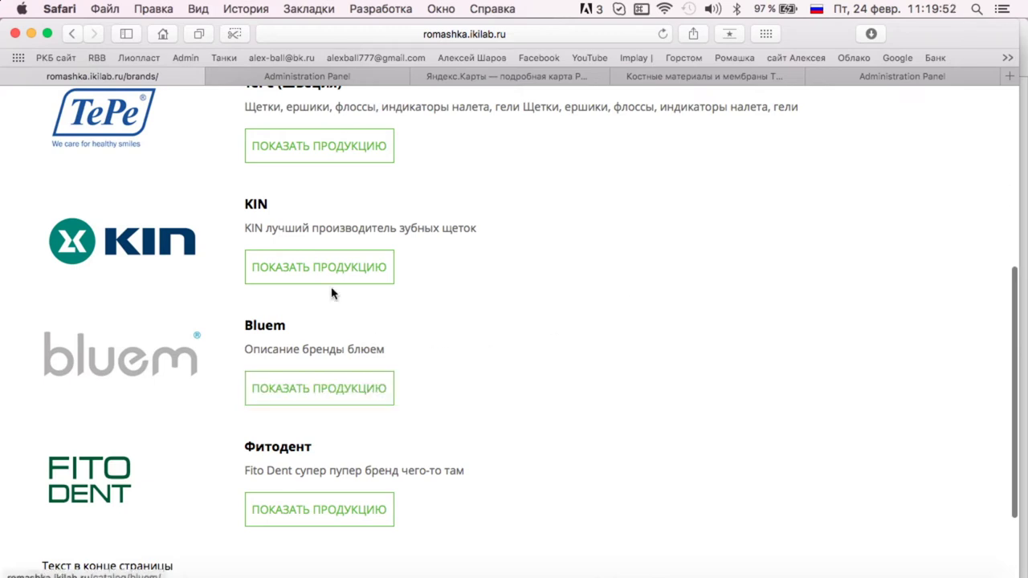
View TePe's product pages, including Зубные щетки, and return to the brands page
scroll(333, 292, "up", 2)
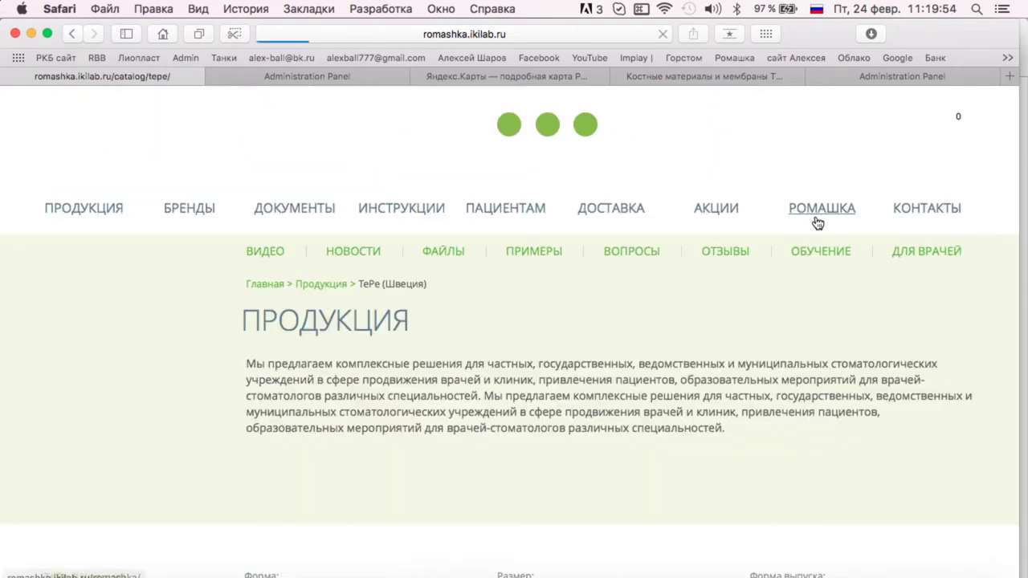
scroll(660, 271, "down", 5)
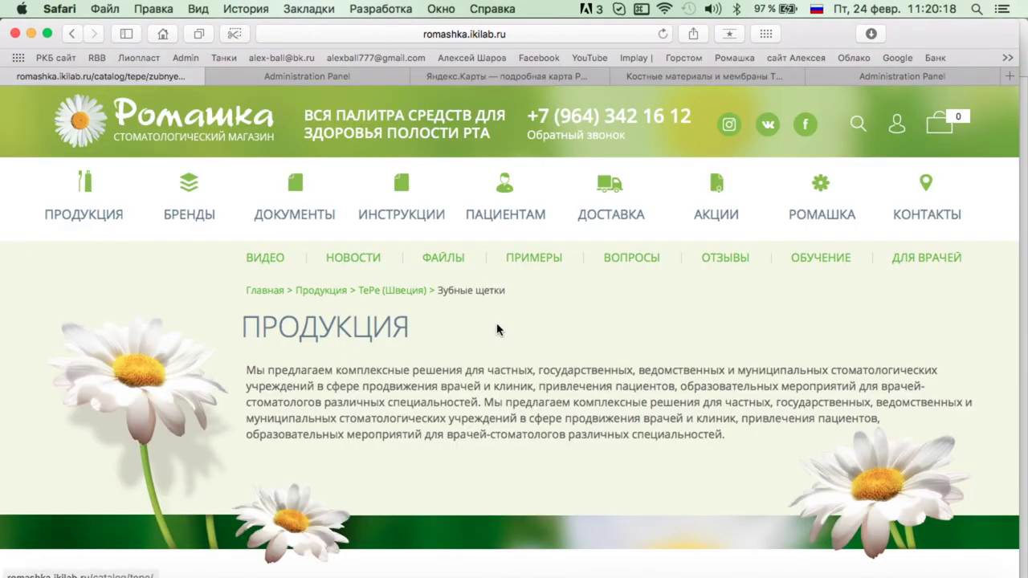
left_click(190, 220)
Switch to the Notes app and extend technical task 4 about the brands page with ". описание в столбик."
key("ctrl+Up")
left_click(569, 471)
key("super+m")
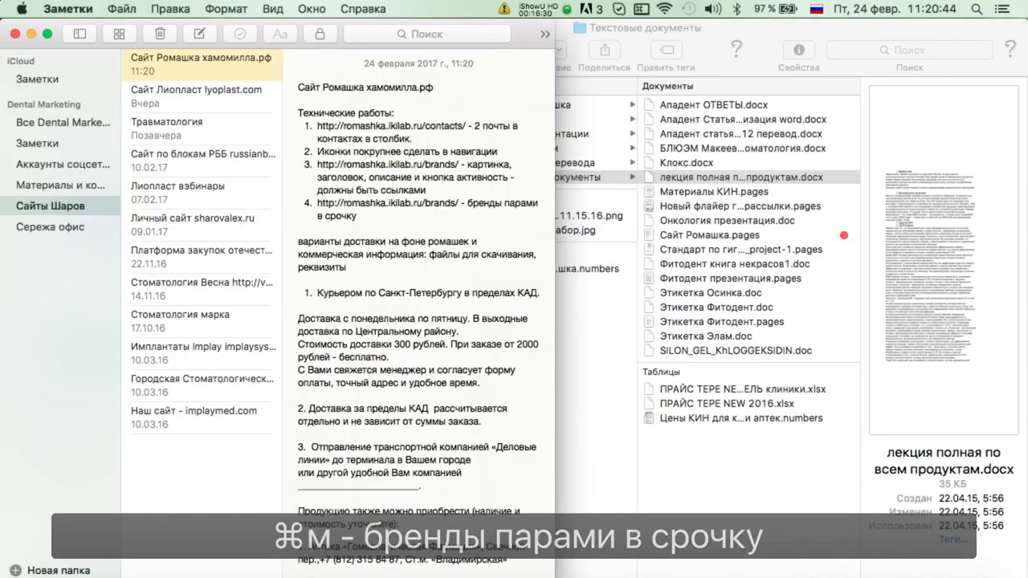
type(". описани")
type("е в стол")
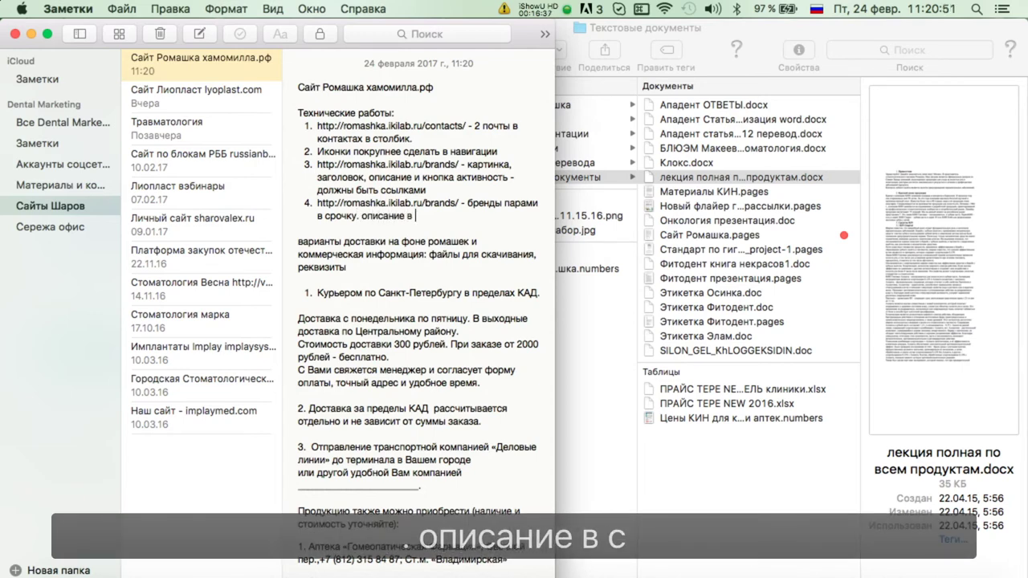
type("бик.")
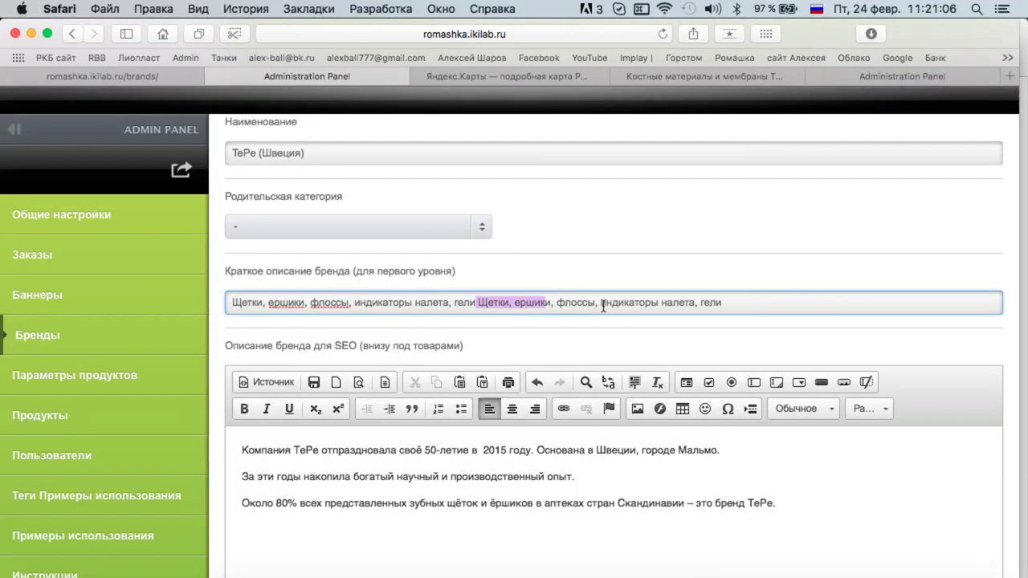
Back in the TePe brand form, delete the repeated product list from the short description and save the brand
left_click_drag(539, 302, 792, 300)
key("BackSpace")
left_click(635, 275)
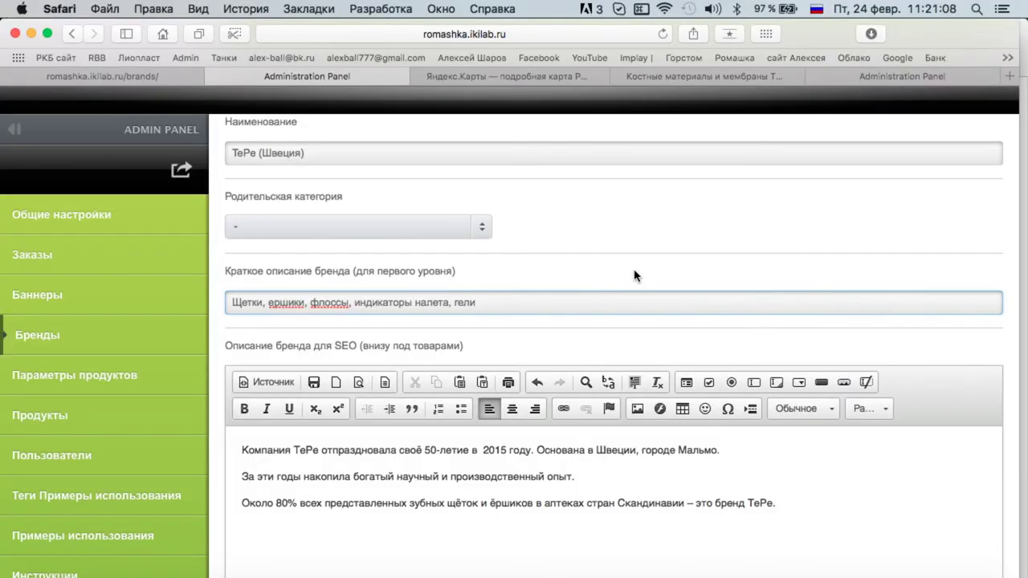
scroll(635, 276, "down", 10)
left_click(274, 525)
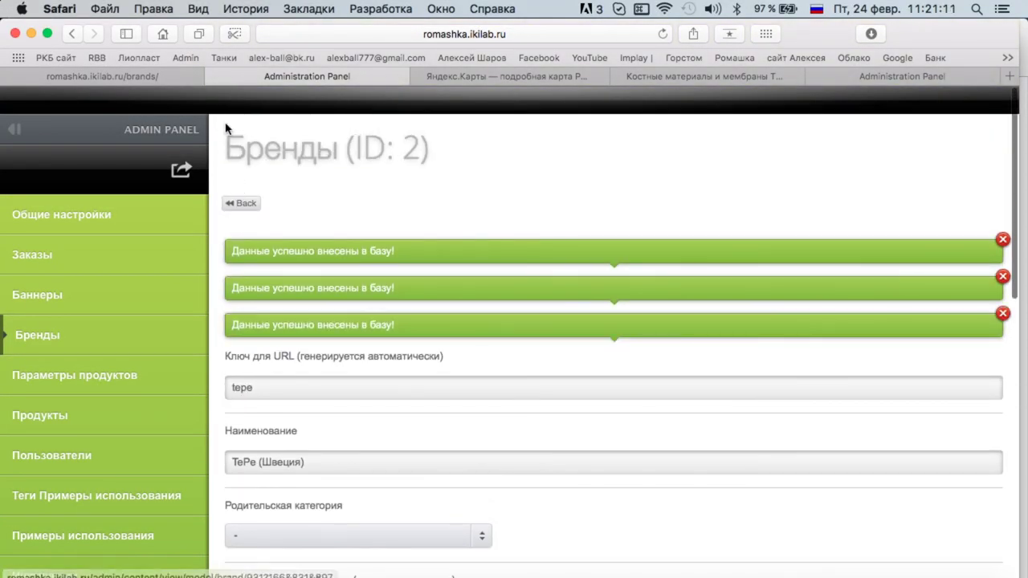
Return to the brands list, open the KIN brand for editing and set its name to "KIN (Испания)"
left_click(242, 201)
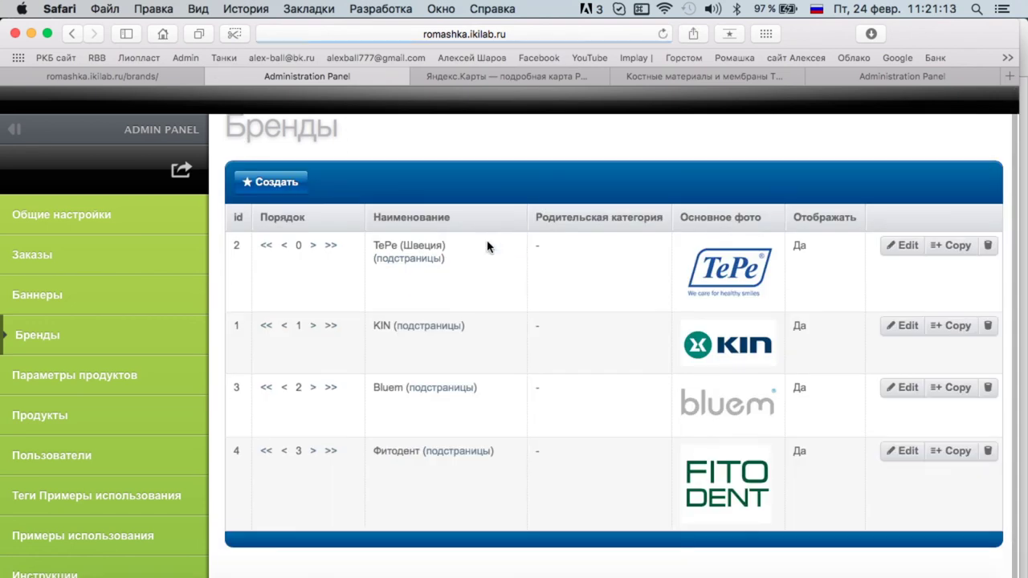
left_click(896, 327)
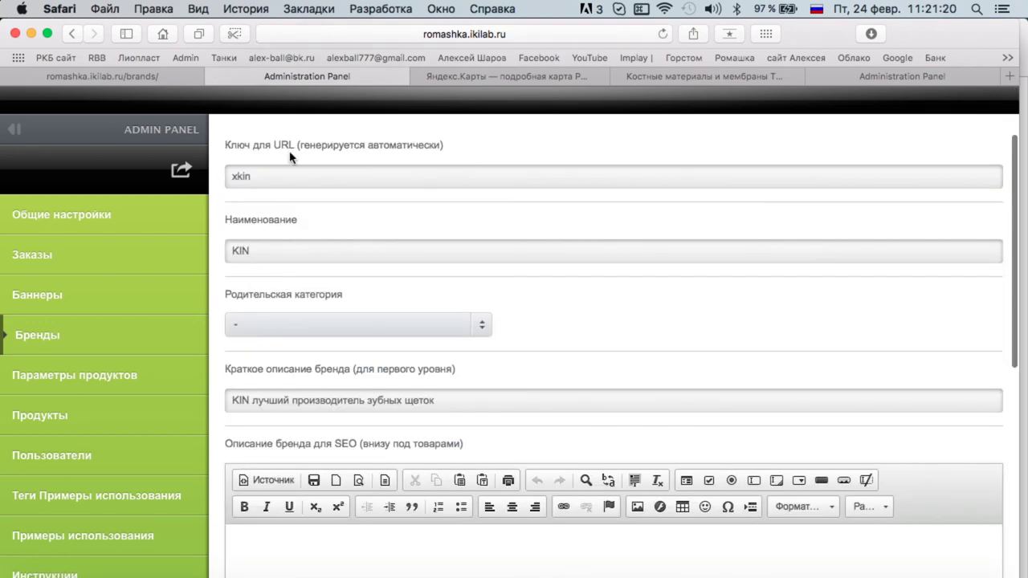
scroll(355, 277, "down", 1)
left_click(312, 227)
type("(")
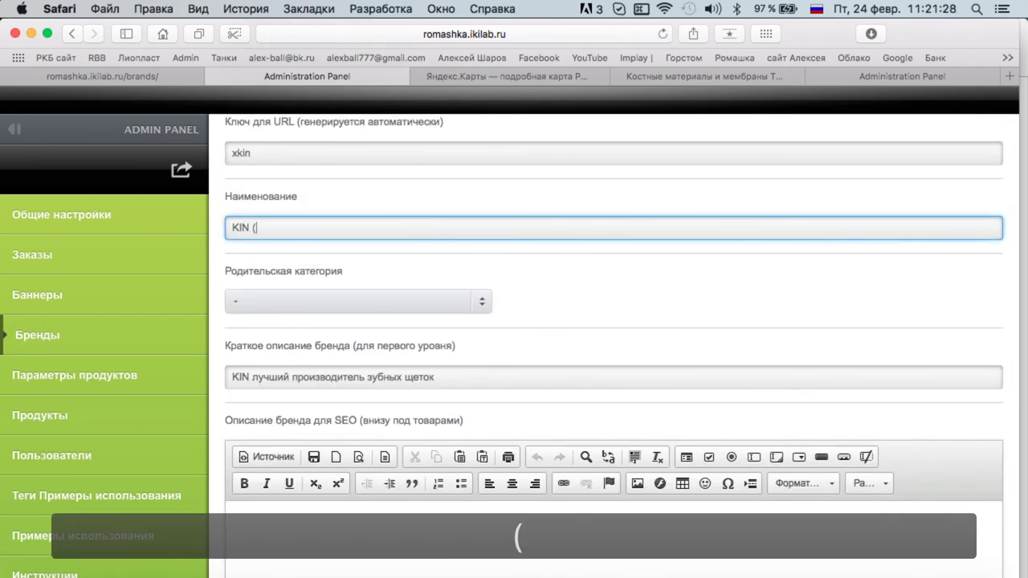
type("Исп")
key("BackSpace")
type("пания)")
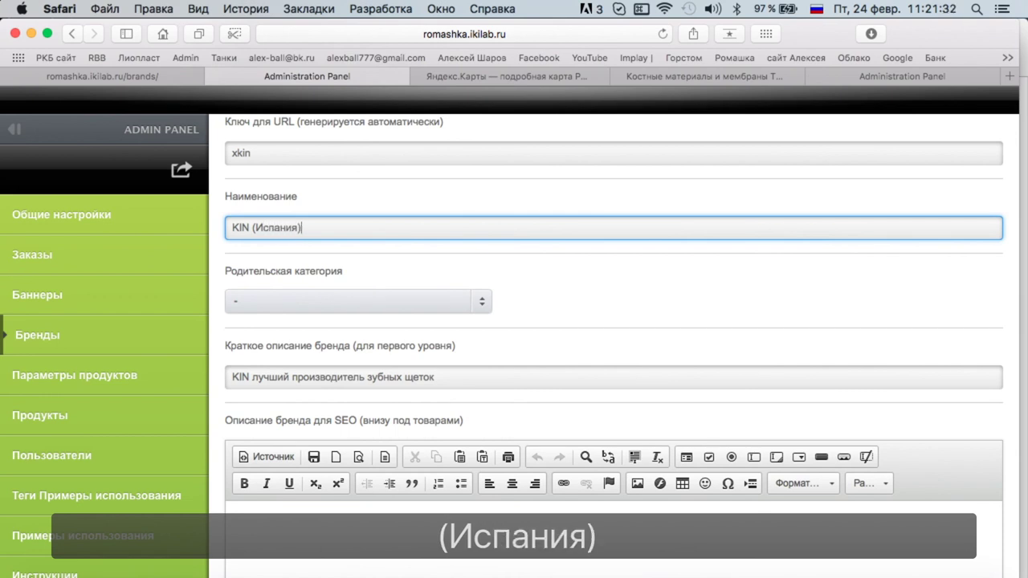